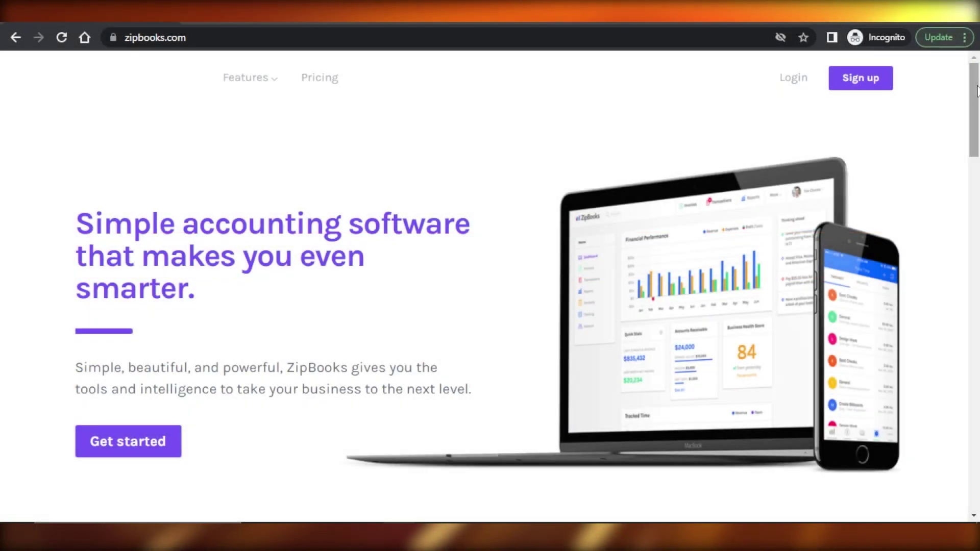
# Look over the ZipBooks home page, examining the invoicing, accounting and intelligence feature summaries and the customer reviews
pyautogui.scroll(-5, 978, 181)
pyautogui.scroll(4, 978, 136)
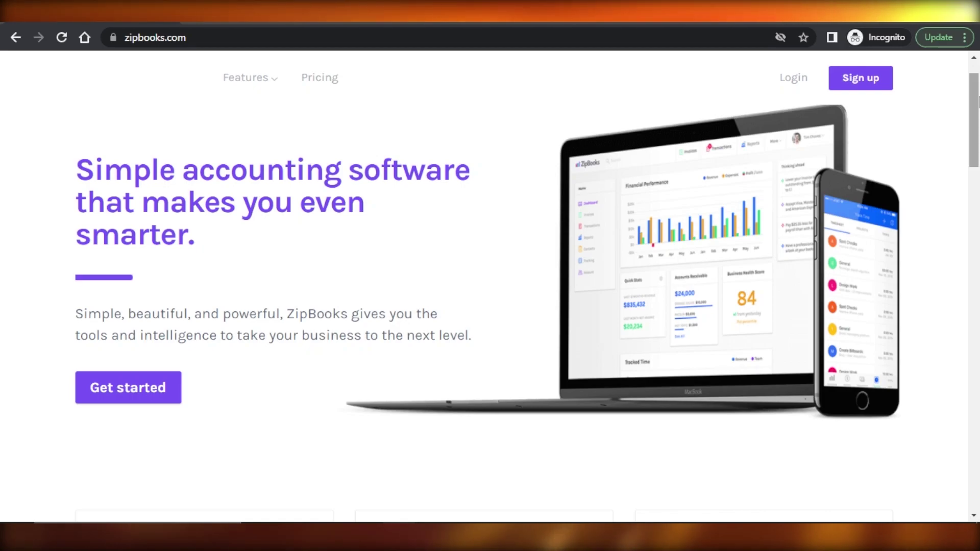
pyautogui.scroll(-7, 978, 125)
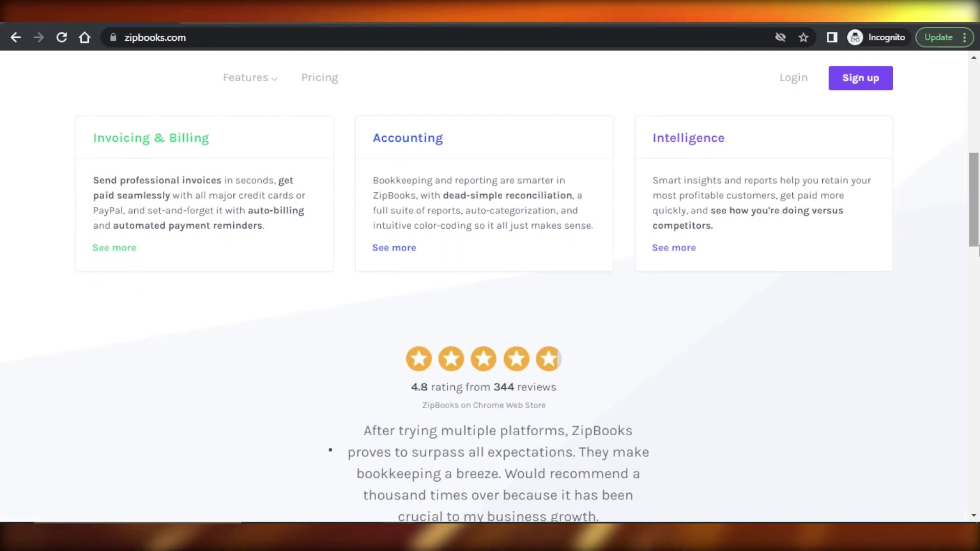
pyautogui.scroll(7, 978, 248)
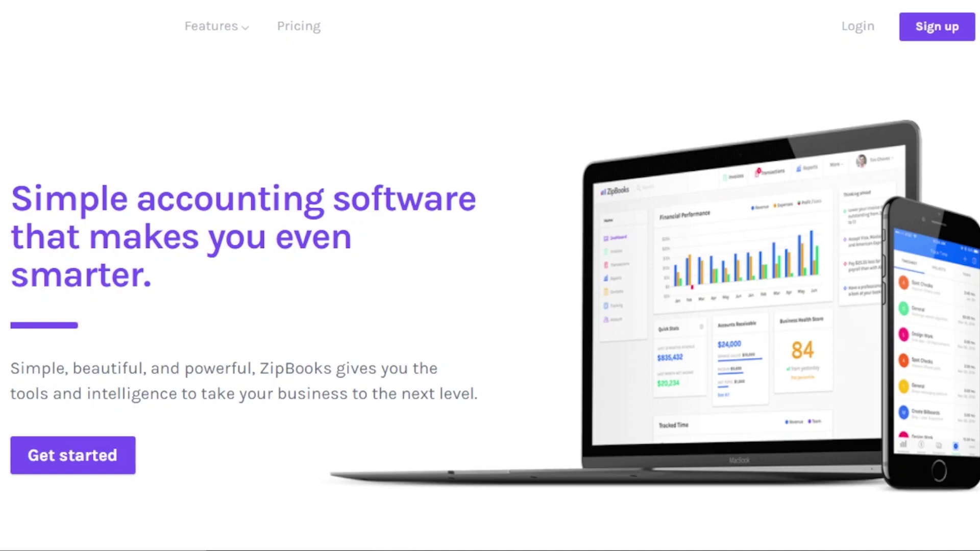
pyautogui.scroll(-10, 490, 301)
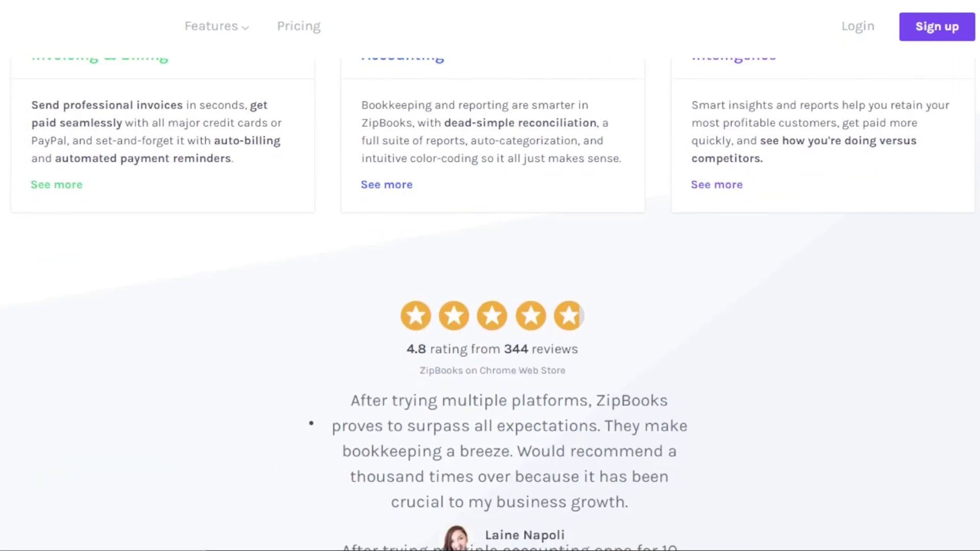
pyautogui.scroll(-1, 490, 301)
pyautogui.scroll(3, 490, 301)
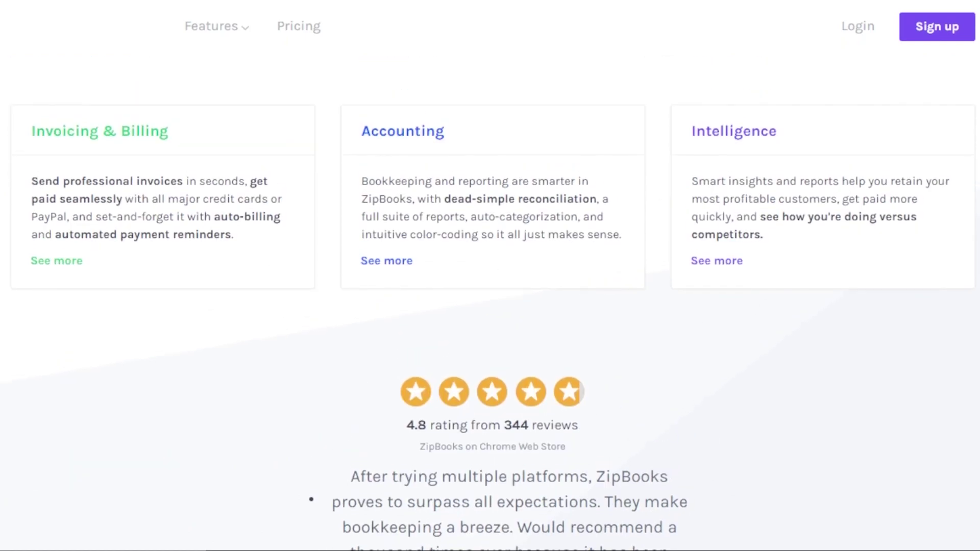
pyautogui.scroll(-10, 490, 301)
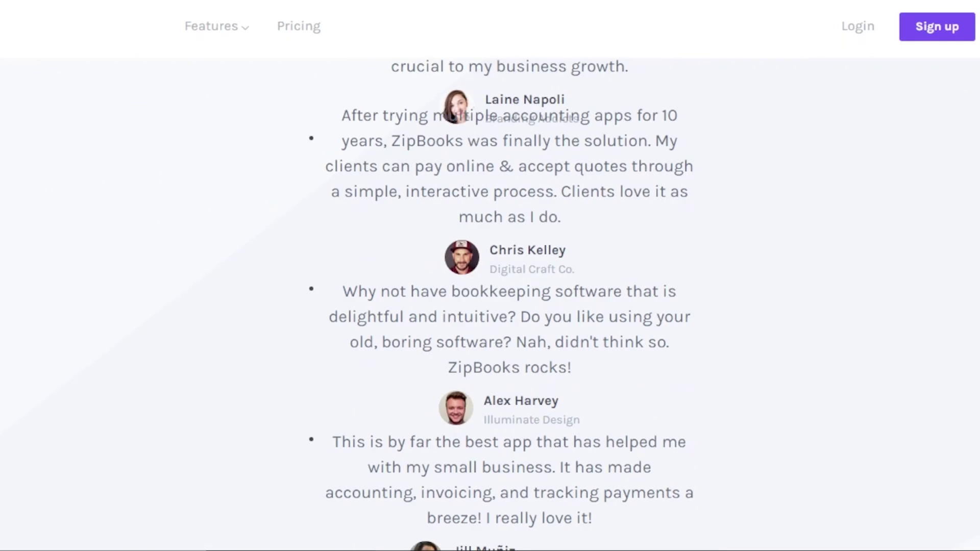
pyautogui.scroll(-8, 490, 301)
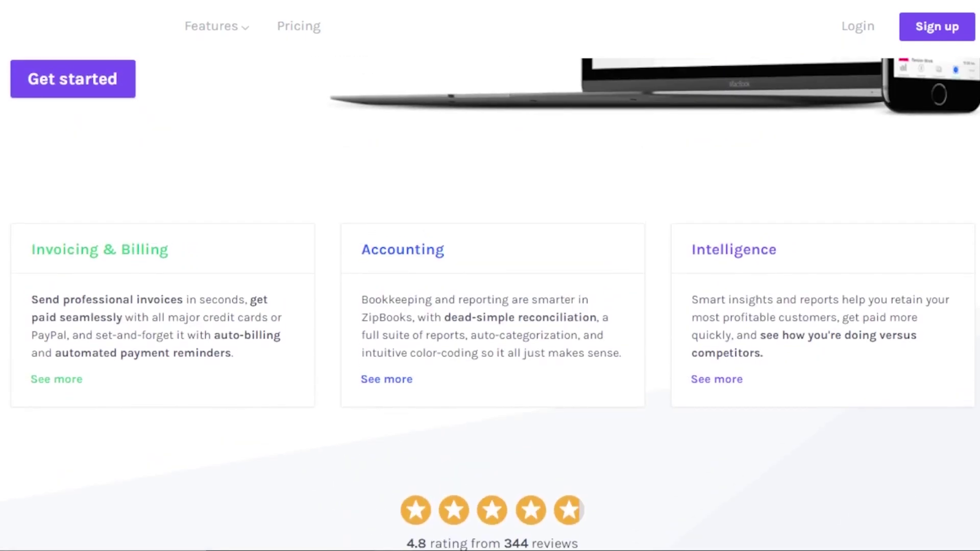
pyautogui.scroll(7, 490, 301)
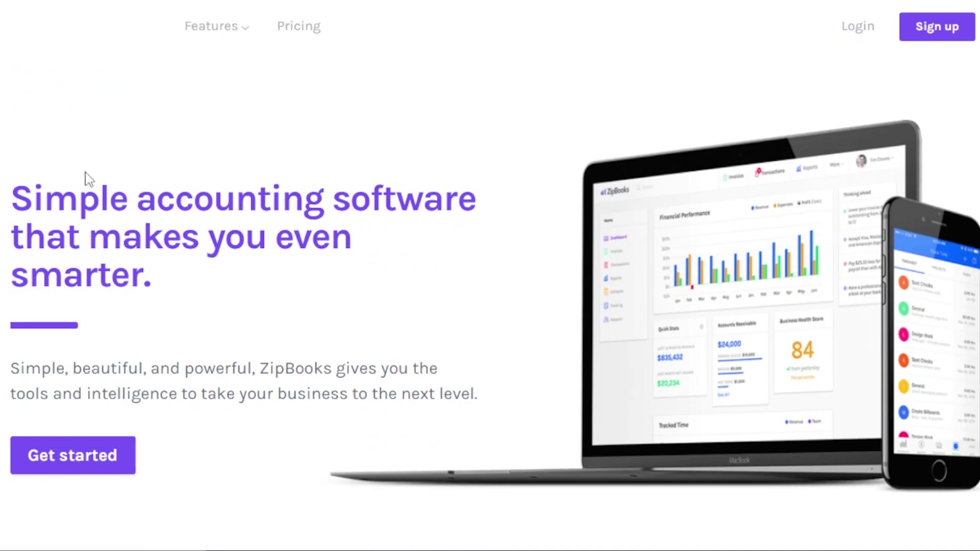
# Compare the plans on the pricing page and start signing up for the free Starter plan
pyautogui.click(944, 30)
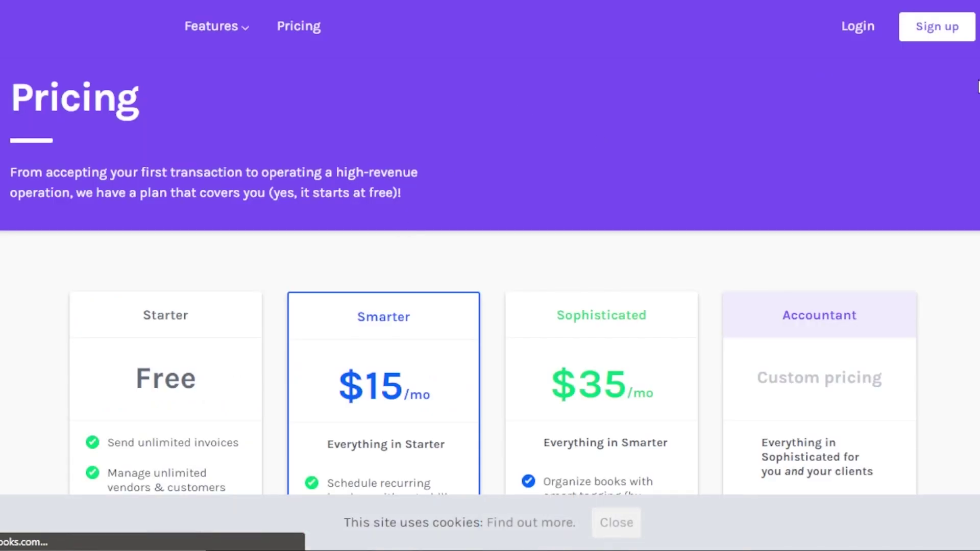
pyautogui.scroll(-2, 399, 227)
pyautogui.scroll(2, 518, 126)
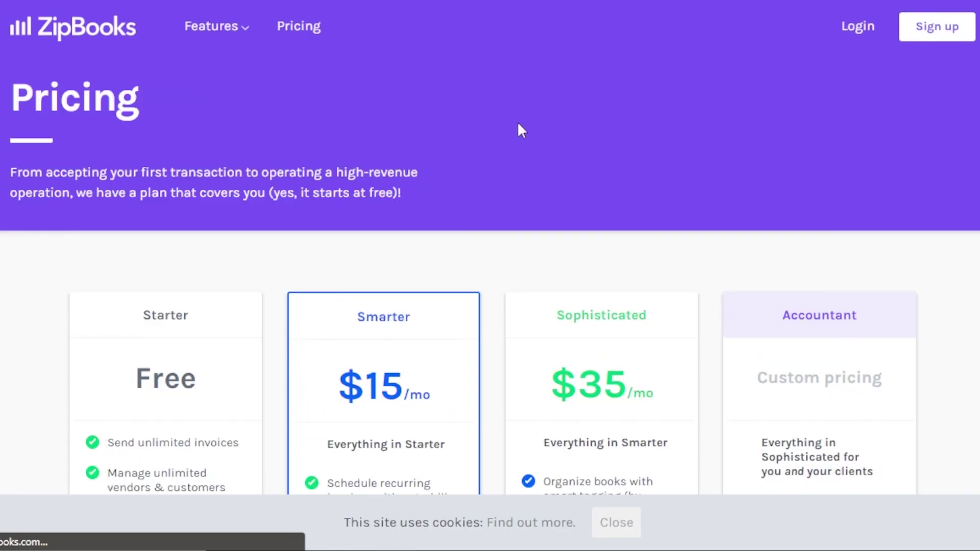
pyautogui.scroll(-5, 490, 266)
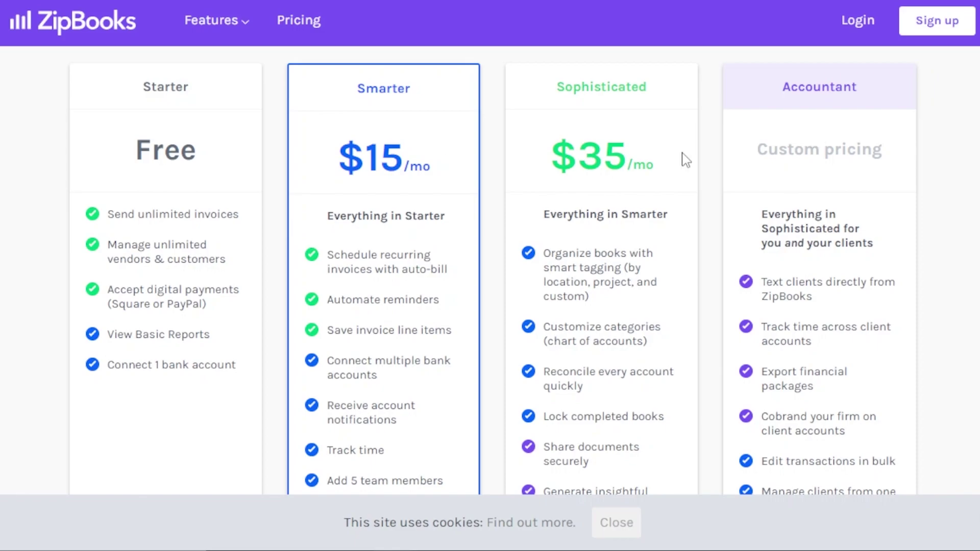
pyautogui.scroll(-4, 490, 270)
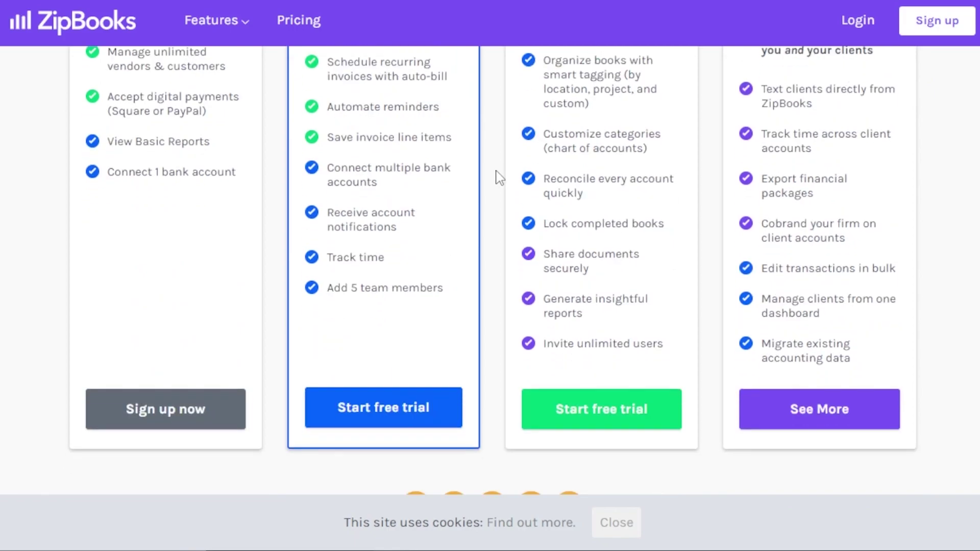
pyautogui.click(173, 422)
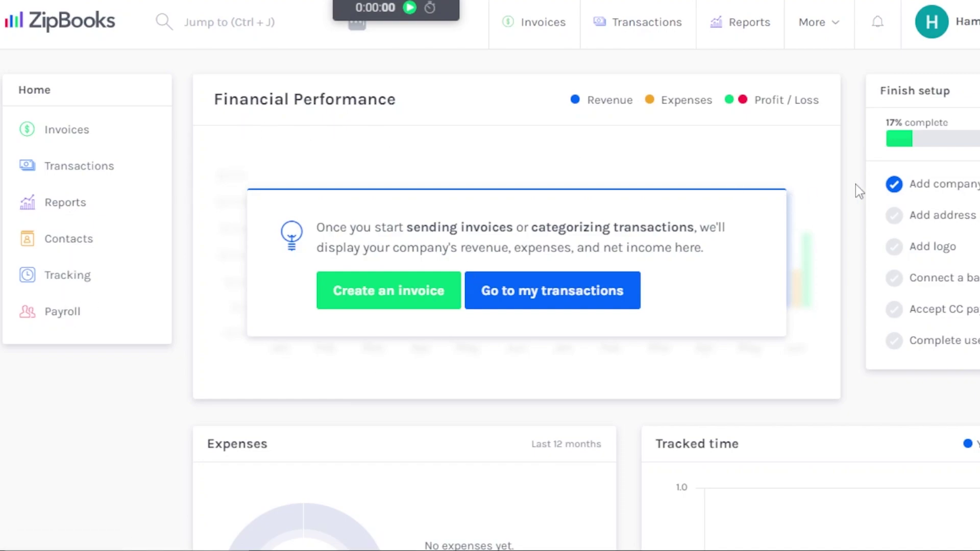
# Save a new contact with full name, e-mail, company CM Marketing, department Marketing and the note "New contact for testing"
pyautogui.scroll(-5, 490, 306)
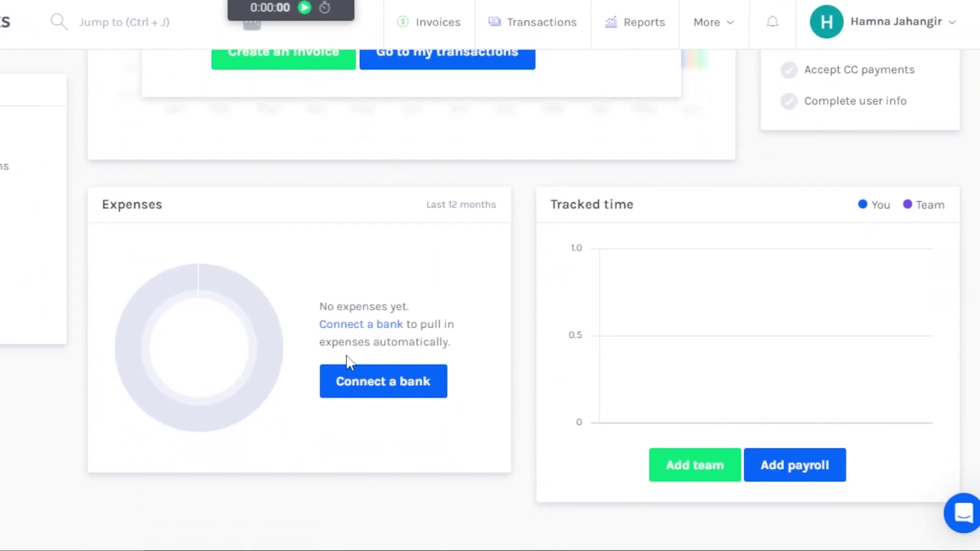
pyautogui.moveTo(875, 277)
pyautogui.scroll(5, 490, 306)
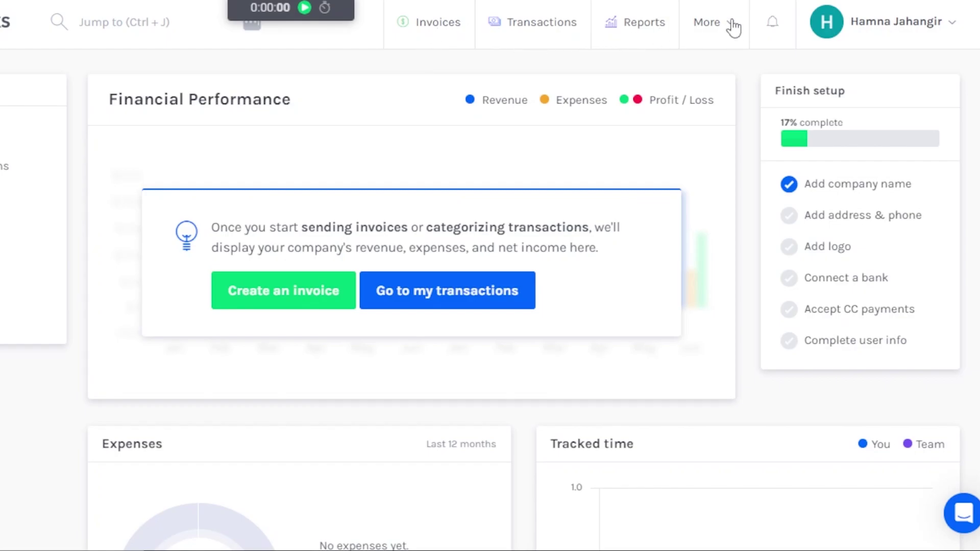
pyautogui.moveTo(734, 27)
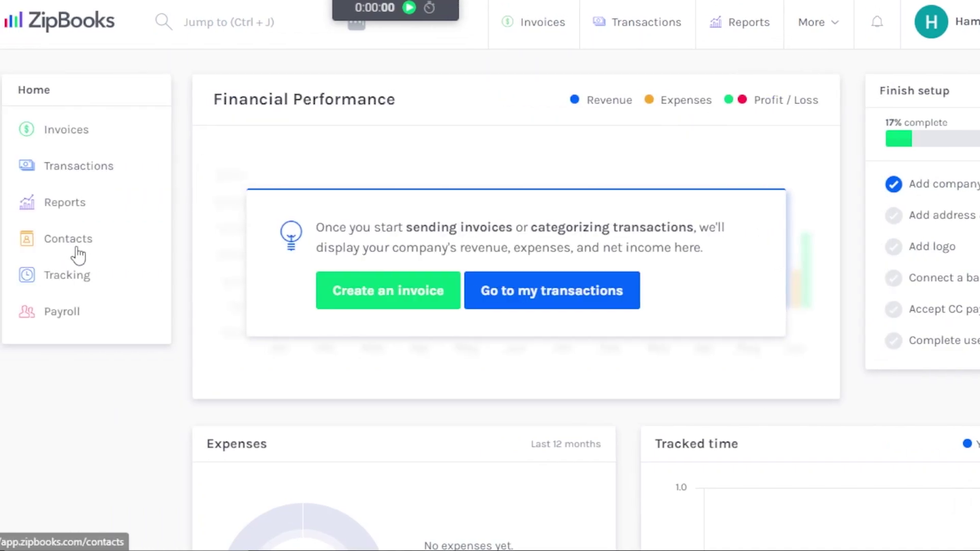
pyautogui.click(77, 249)
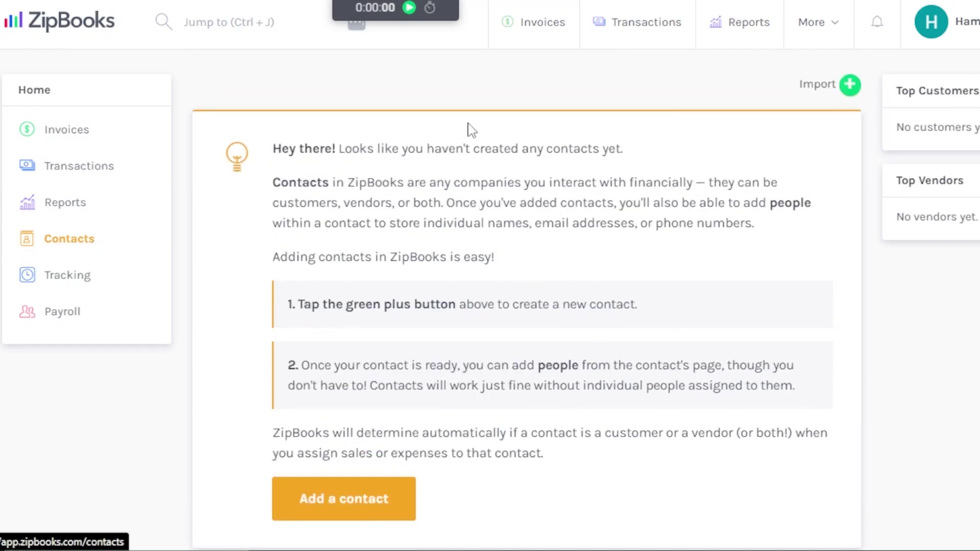
pyautogui.click(849, 85)
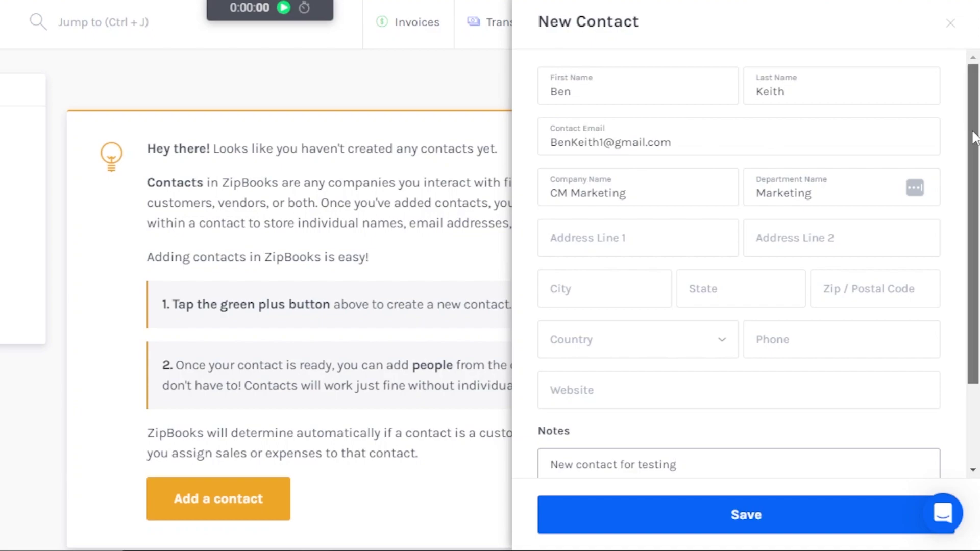
pyautogui.scroll(-3, 974, 137)
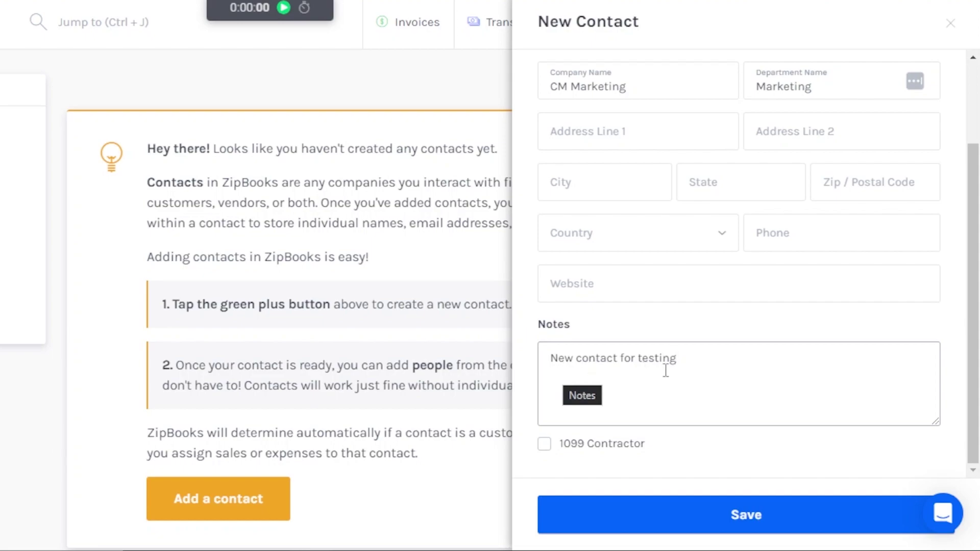
pyautogui.click(684, 525)
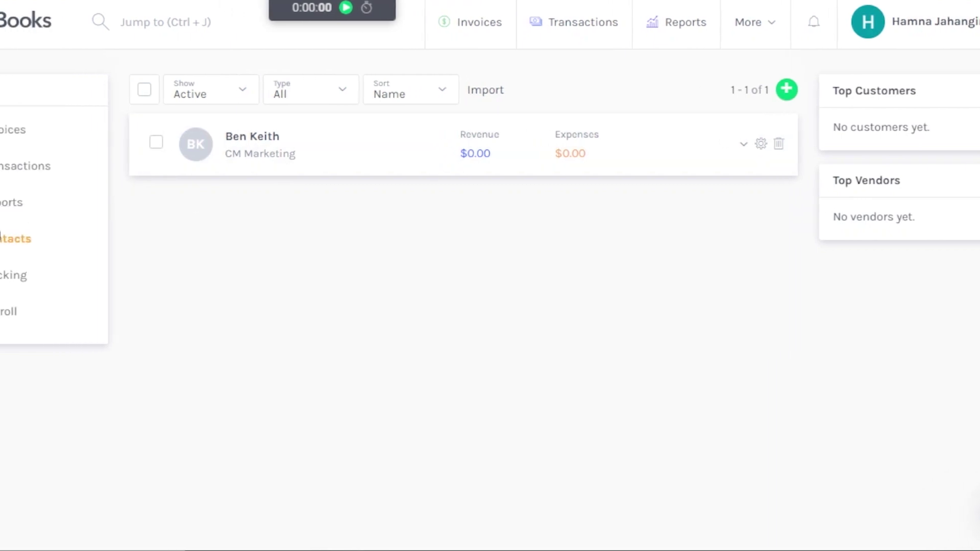
# Start a new saved invoice item with the display name "Test item" and the description "test"
pyautogui.click(70, 134)
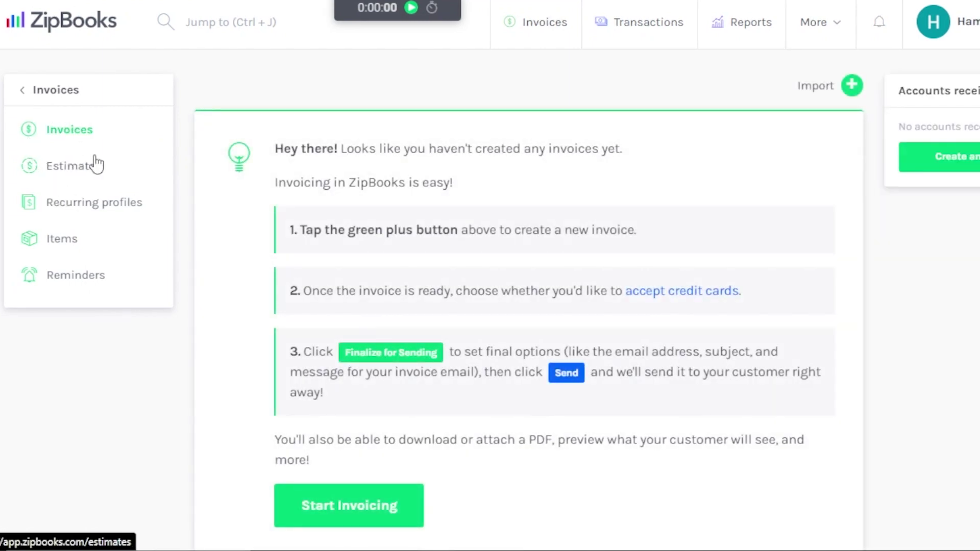
pyautogui.click(56, 248)
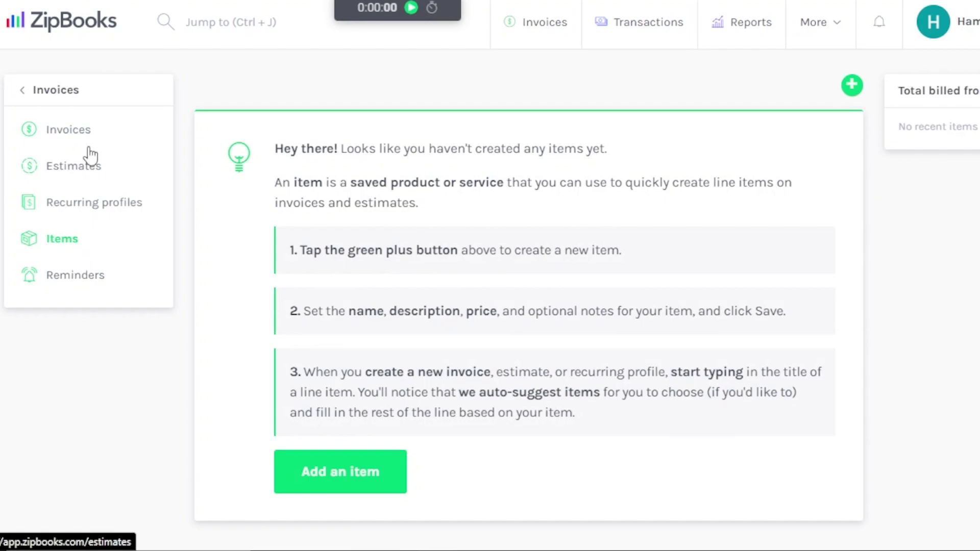
pyautogui.click(852, 88)
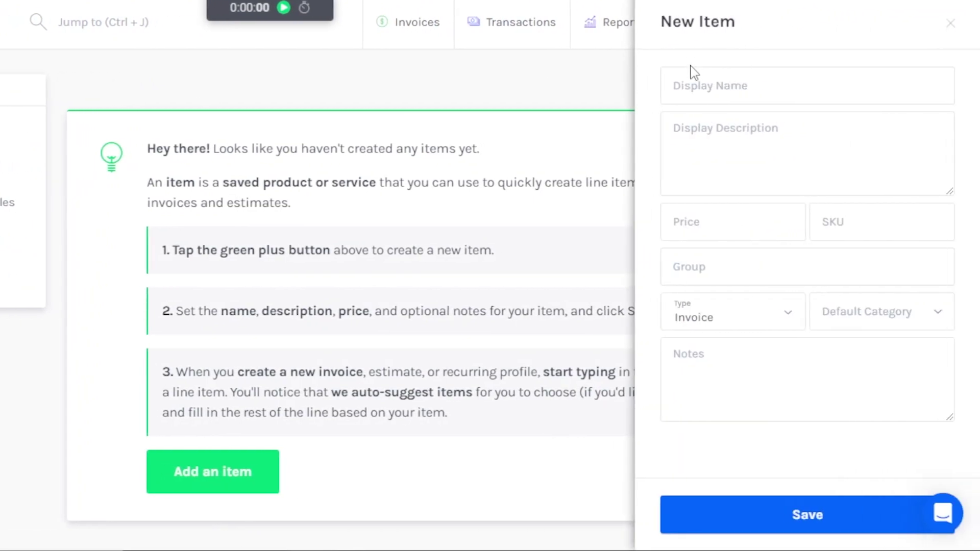
pyautogui.click(701, 77)
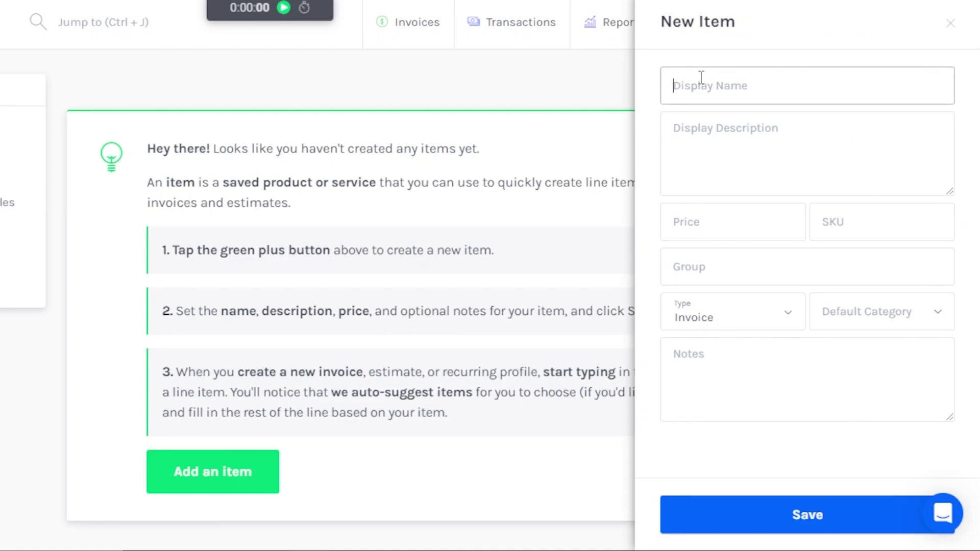
pyautogui.write('Test item')
pyautogui.click(715, 138)
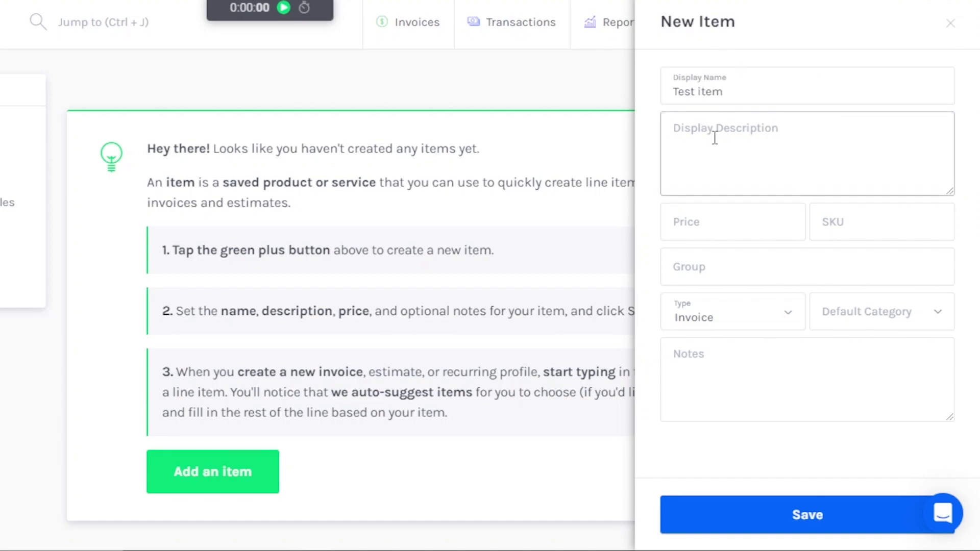
pyautogui.write('test')
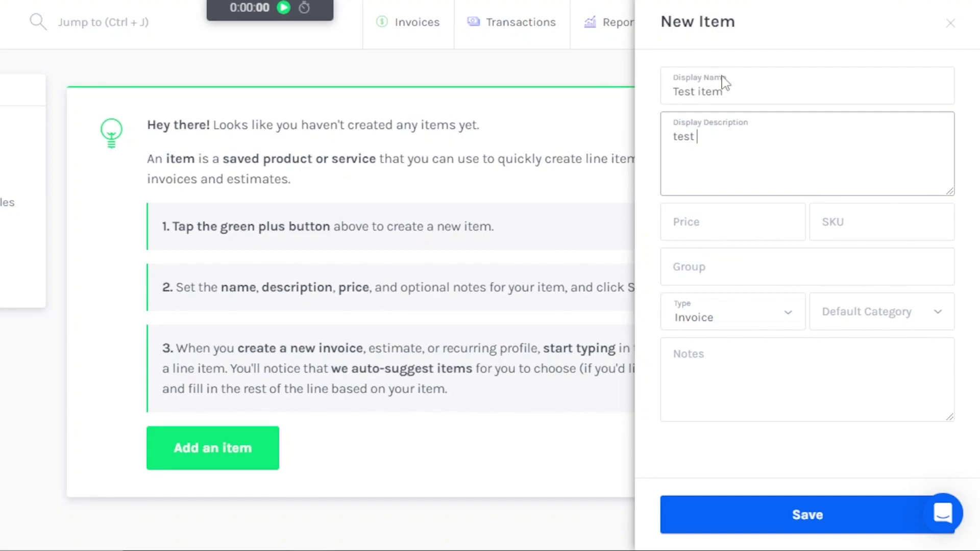
# Set the new item's price to 70, choose Invoice as its type and save it
pyautogui.click(690, 219)
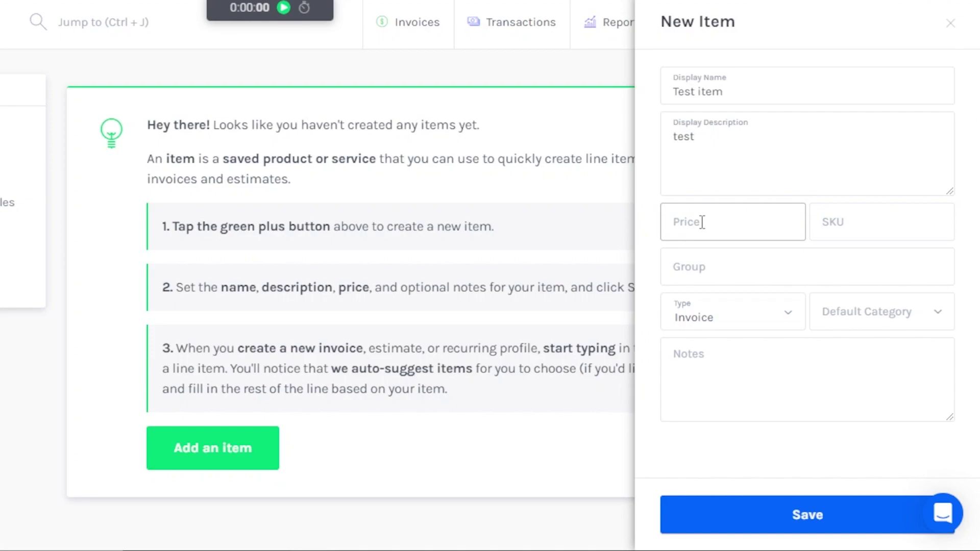
pyautogui.click(702, 222)
pyautogui.write('70')
pyautogui.scroll(-1, 730, 253)
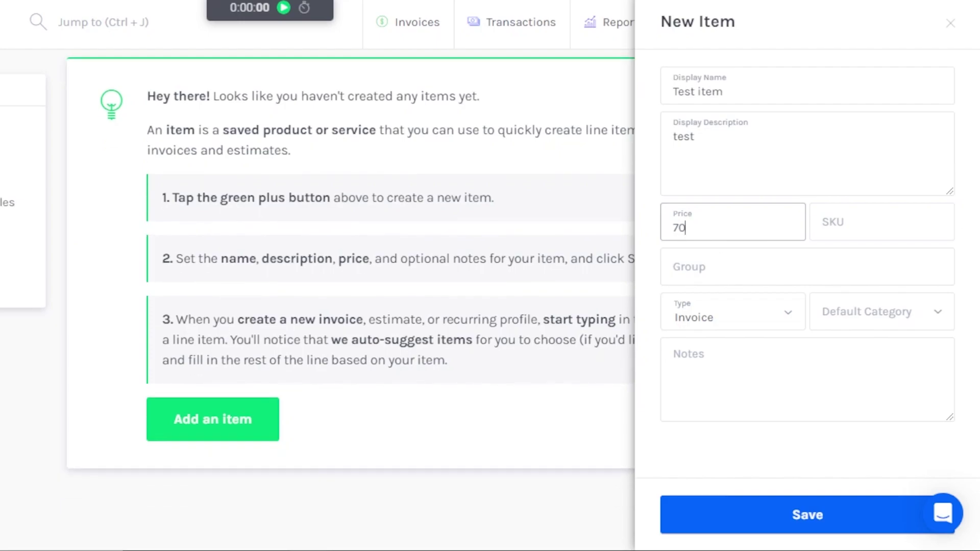
pyautogui.click(771, 317)
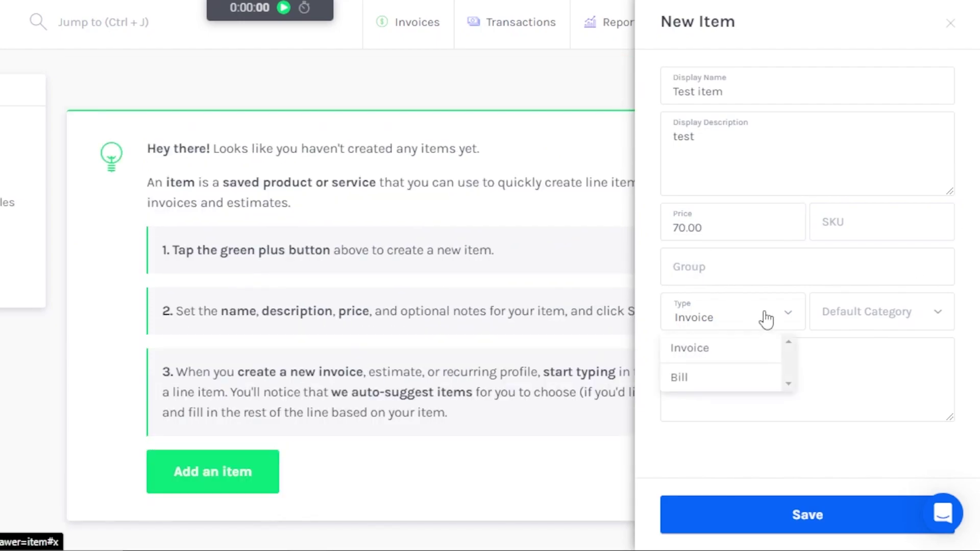
pyautogui.click(700, 351)
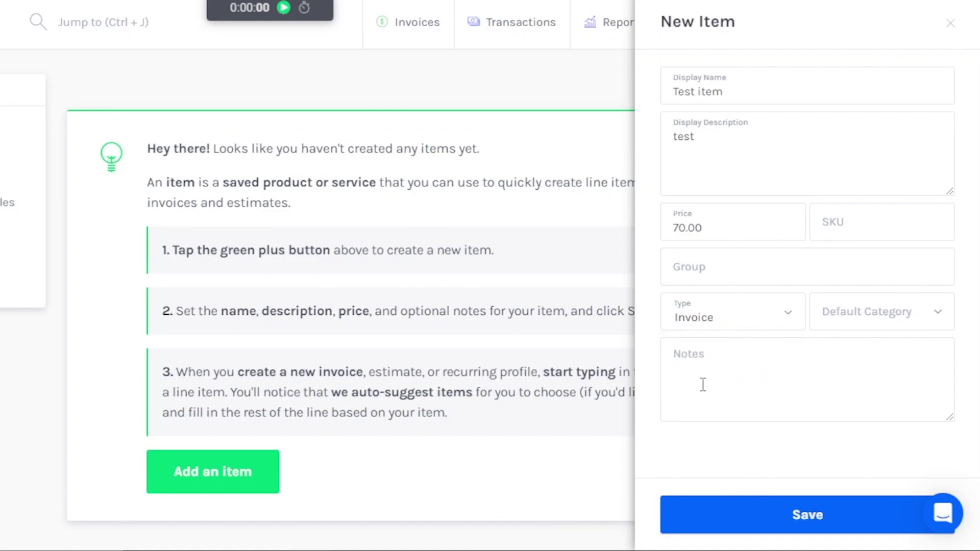
pyautogui.click(795, 528)
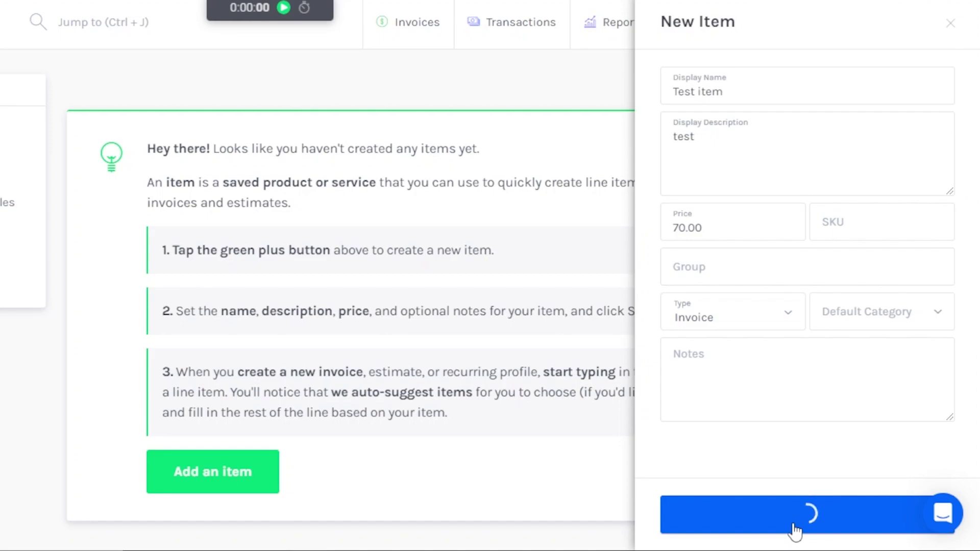
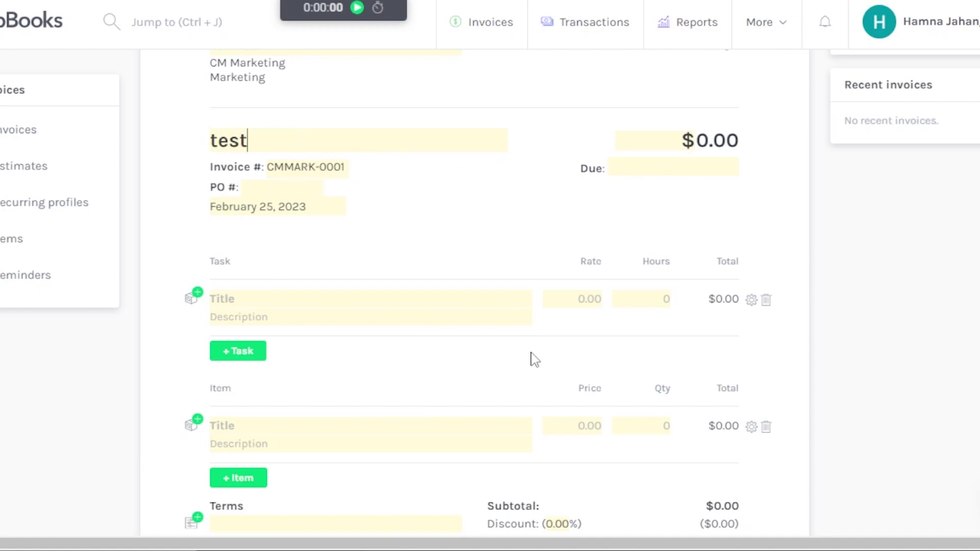
# Delete the blank item line from the "test" invoice and try to save the empty task line as an item
pyautogui.scroll(-2, 516, 132)
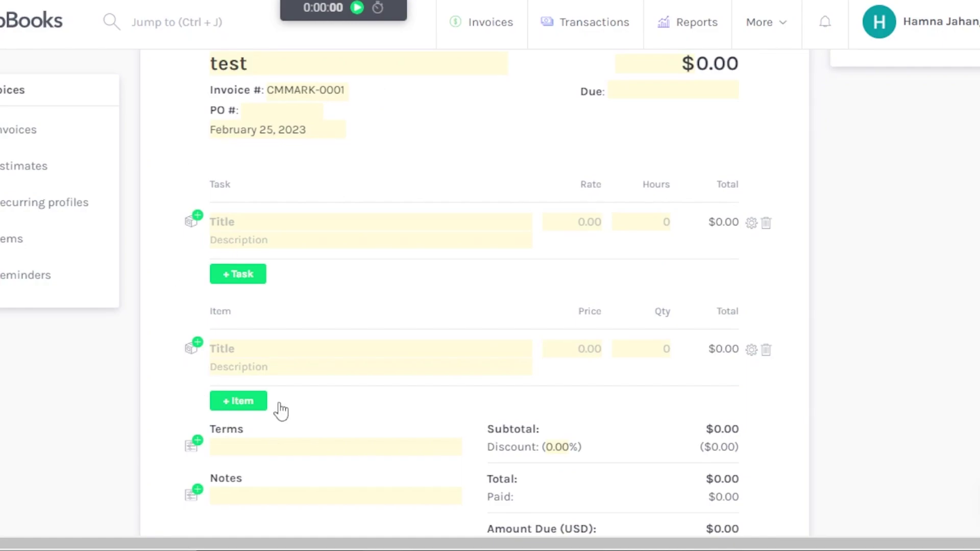
pyautogui.click(764, 359)
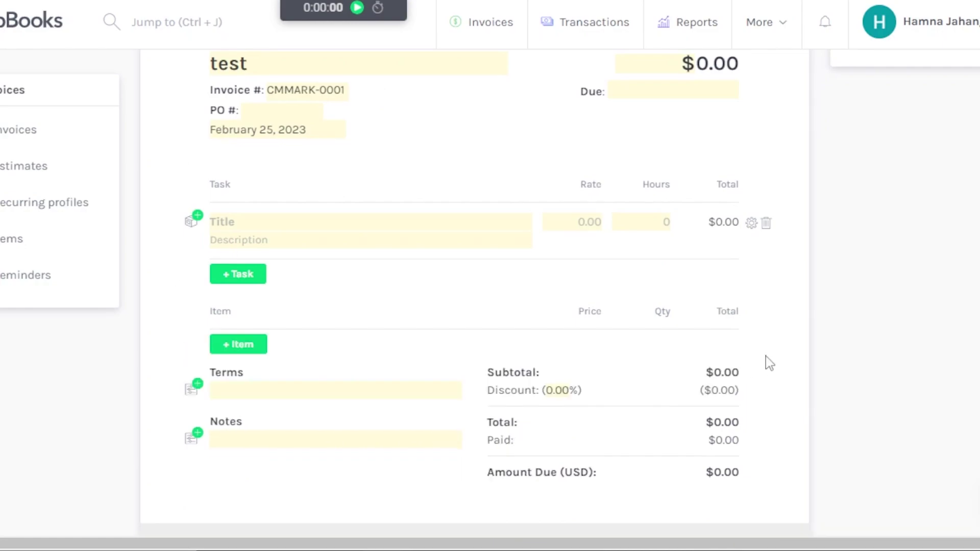
pyautogui.click(197, 222)
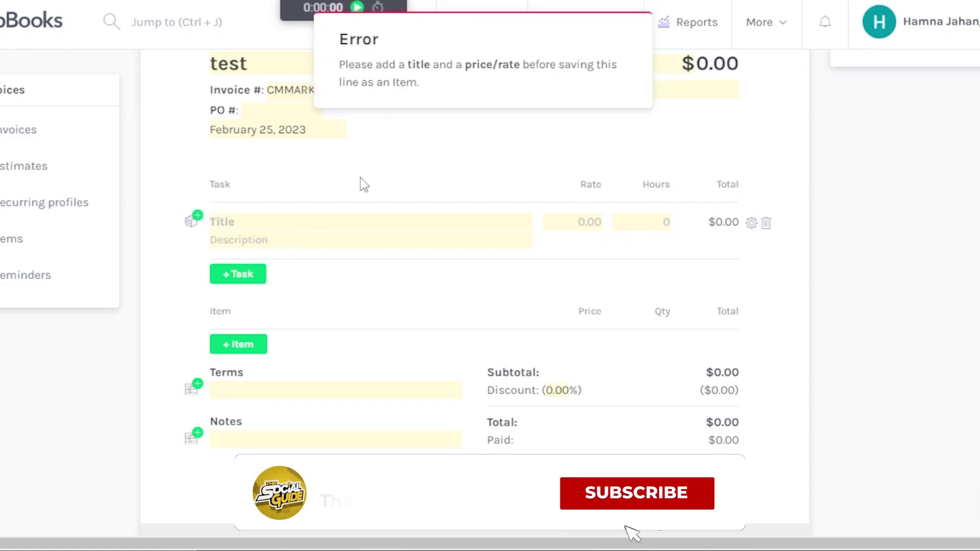
# Fill the invoice's empty task line with the saved "Test item" and set its hours to 3
pyautogui.click(263, 223)
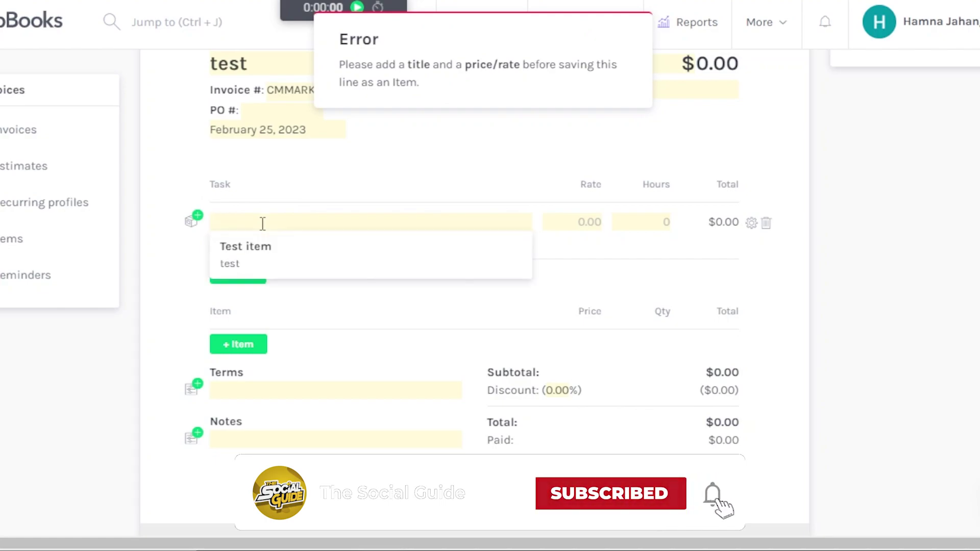
pyautogui.click(252, 256)
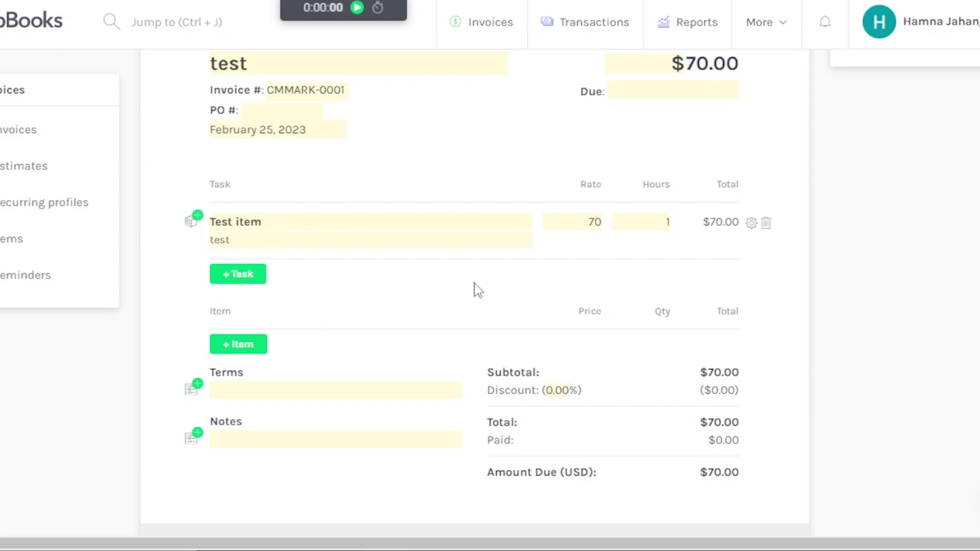
pyautogui.click(671, 226)
pyautogui.press('BackSpace')
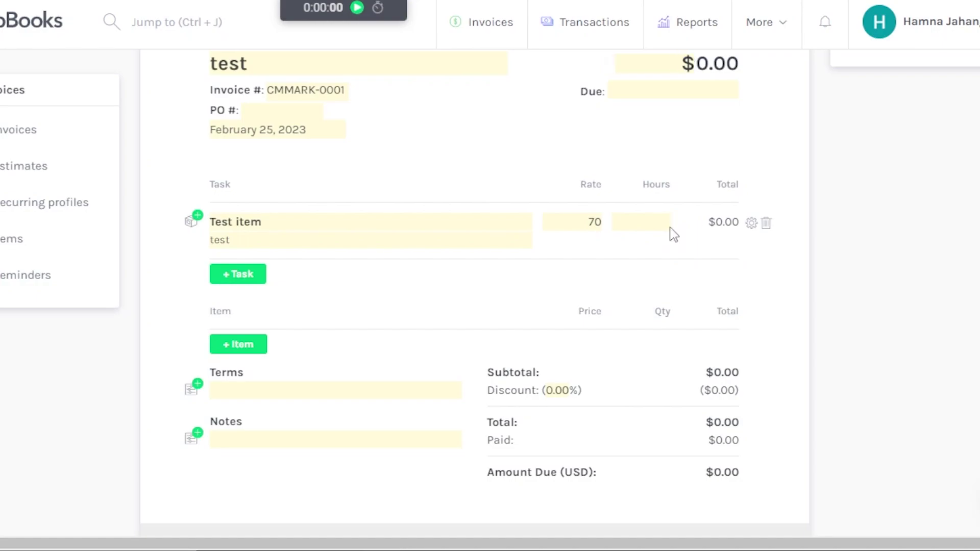
pyautogui.write('2')
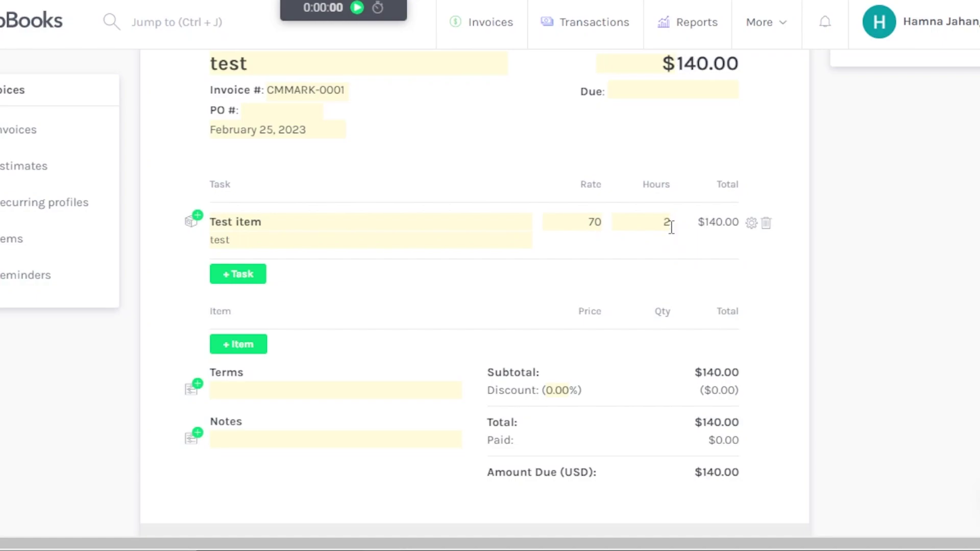
pyautogui.press('BackSpace')
pyautogui.write('3')
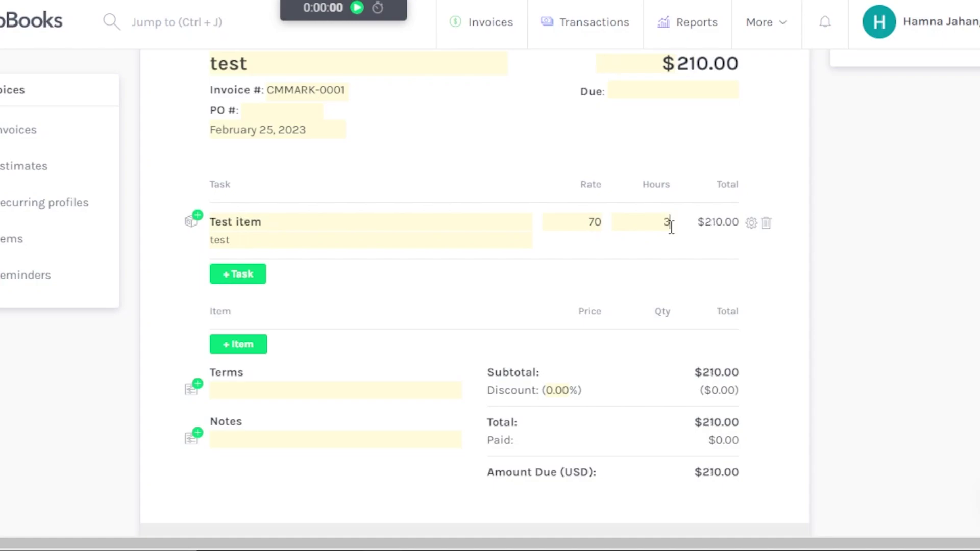
# Look through the currencies offered for the invoice amount and close the list without choosing one
pyautogui.click(664, 62)
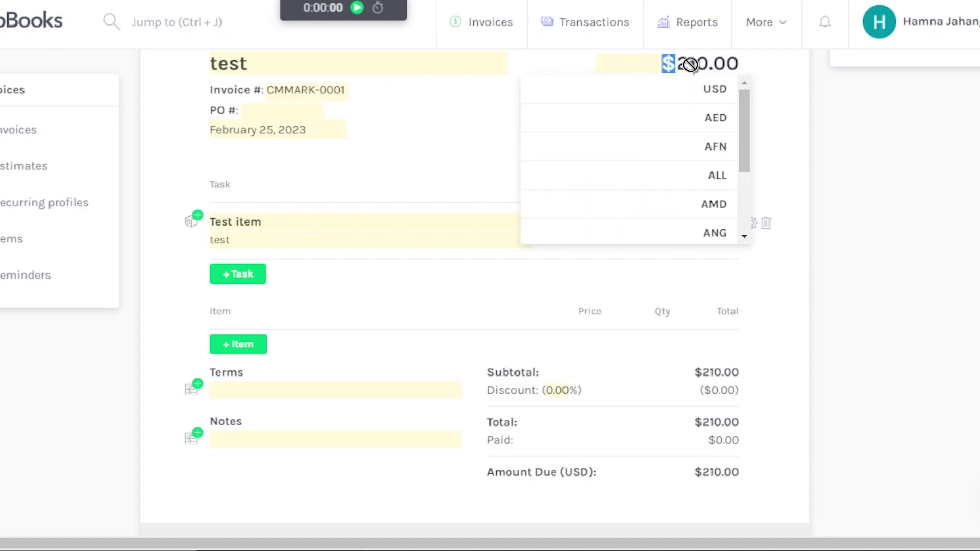
pyautogui.click(825, 203)
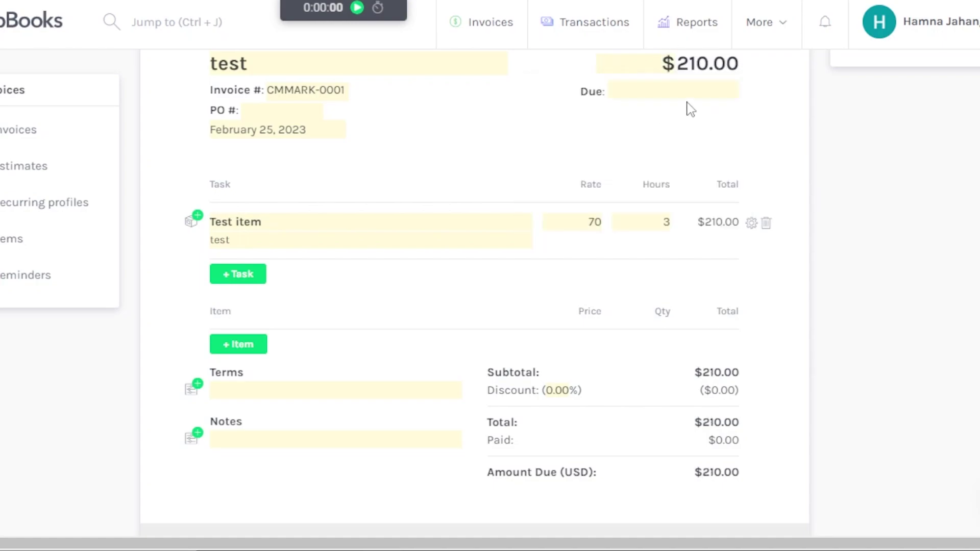
pyautogui.click(667, 62)
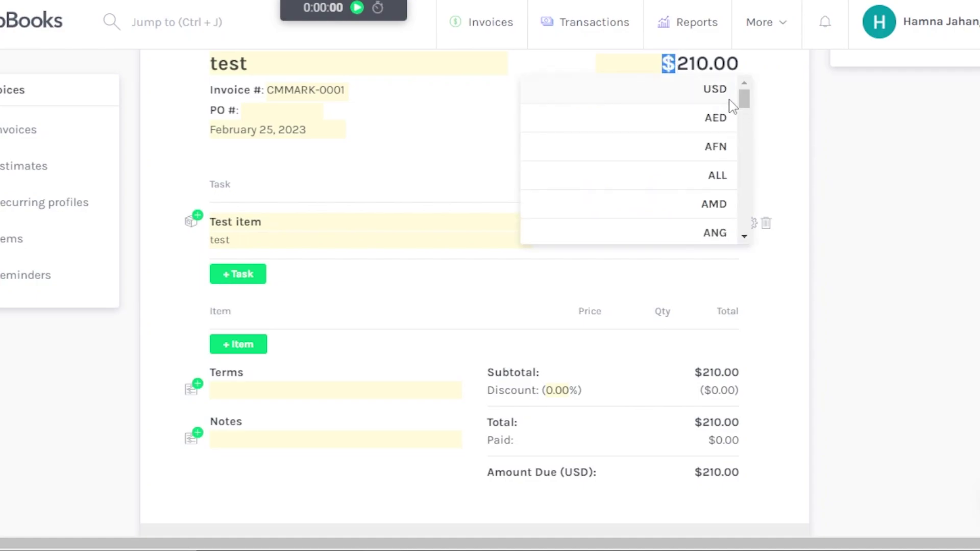
pyautogui.moveTo(746, 98)
pyautogui.mouseDown()
pyautogui.moveTo(745, 114)
pyautogui.moveTo(745, 96)
pyautogui.mouseUp()
pyautogui.click(910, 259)
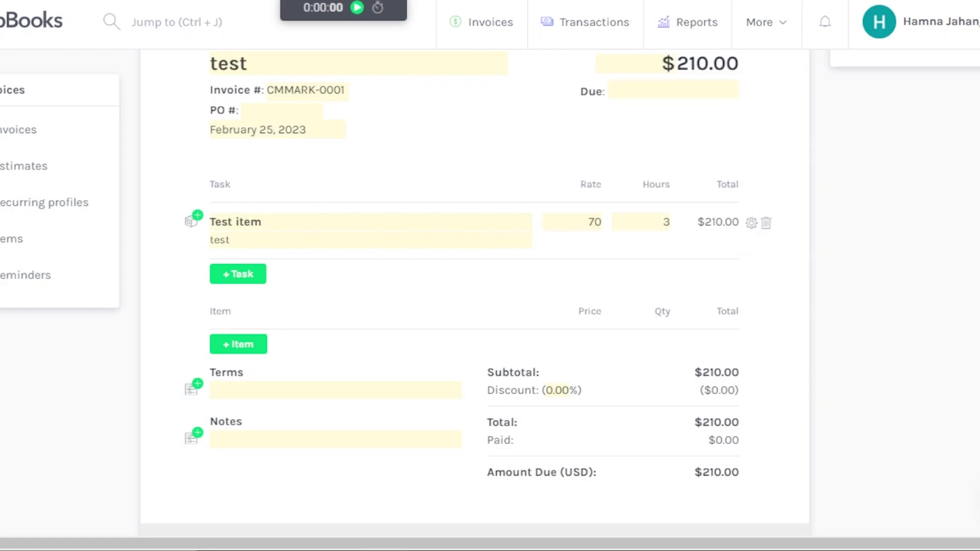
# Save the "test" invoice as a draft and look over the saved version
pyautogui.scroll(-1, 909, 259)
pyautogui.scroll(5, 883, 153)
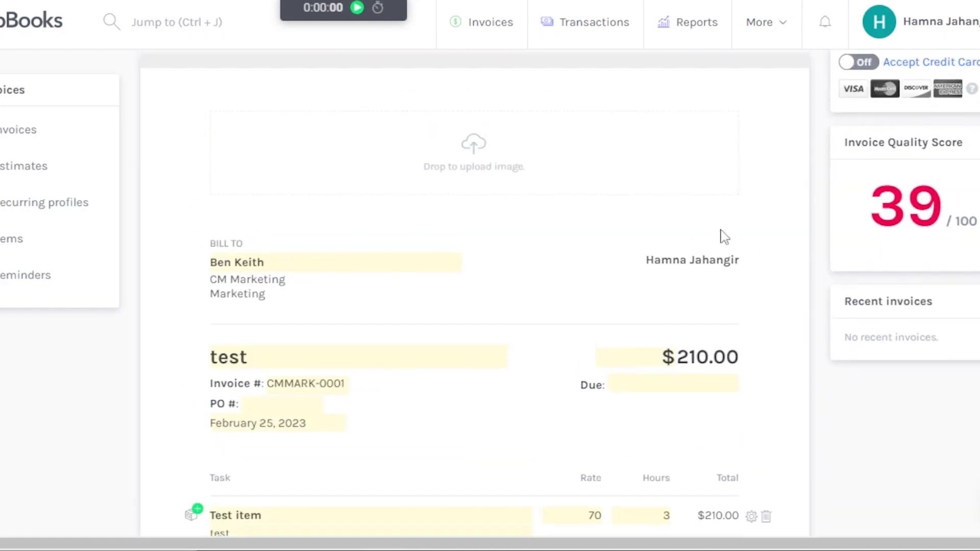
pyautogui.scroll(1, 475, 306)
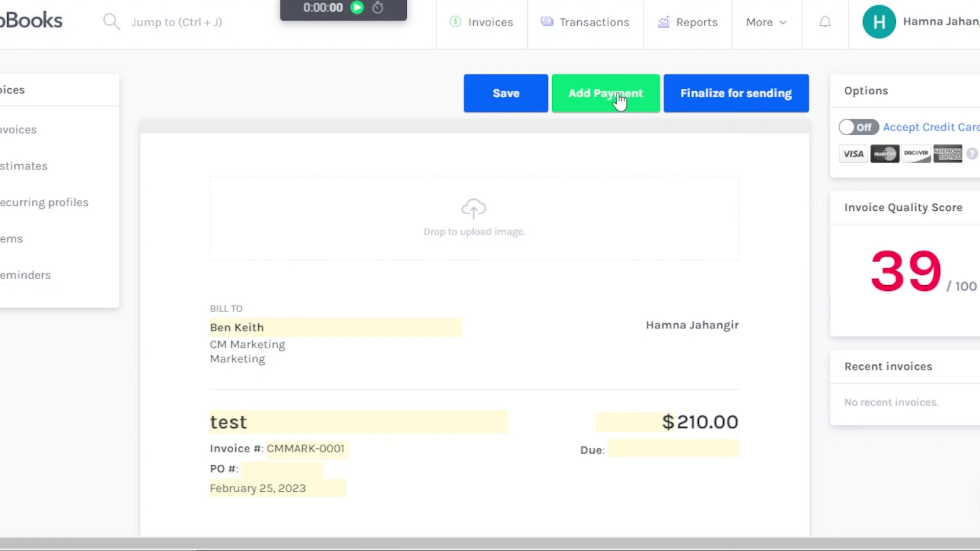
pyautogui.click(511, 88)
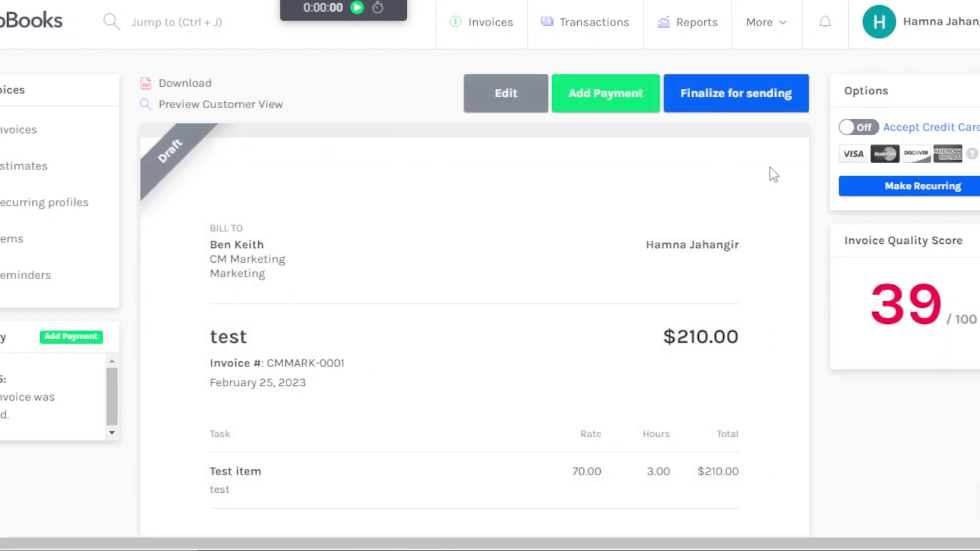
pyautogui.scroll(-3, 475, 286)
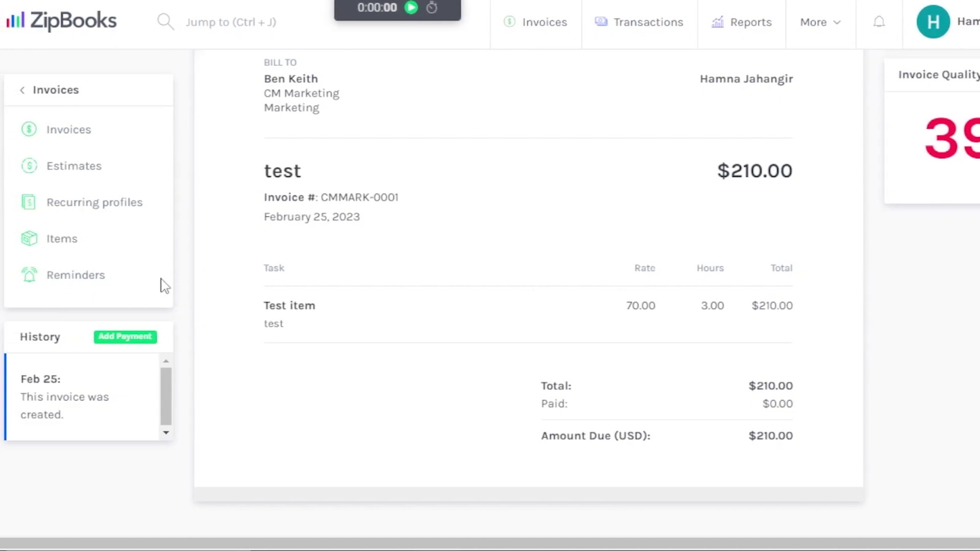
# Start a new blank estimate and examine its customer, task, item, terms and notes fields
pyautogui.click(75, 166)
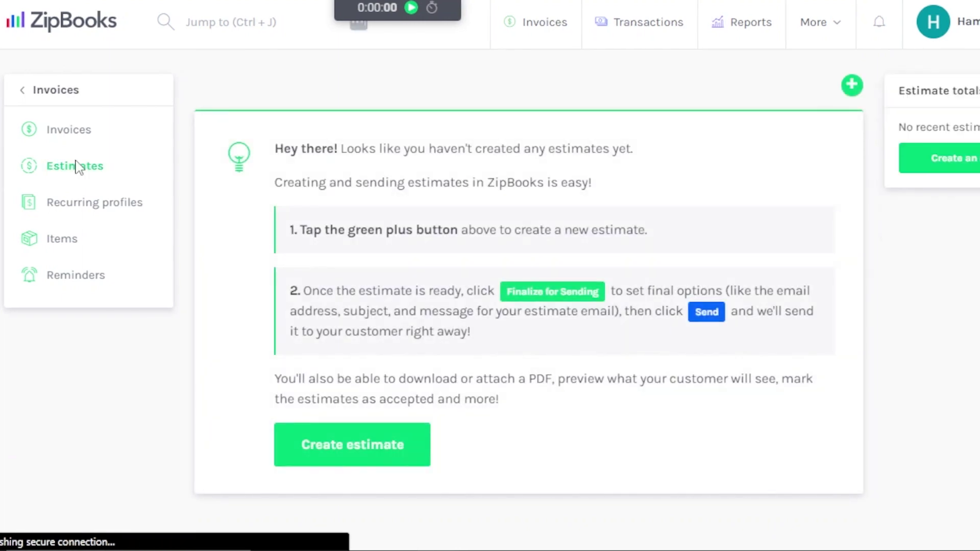
pyautogui.click(860, 90)
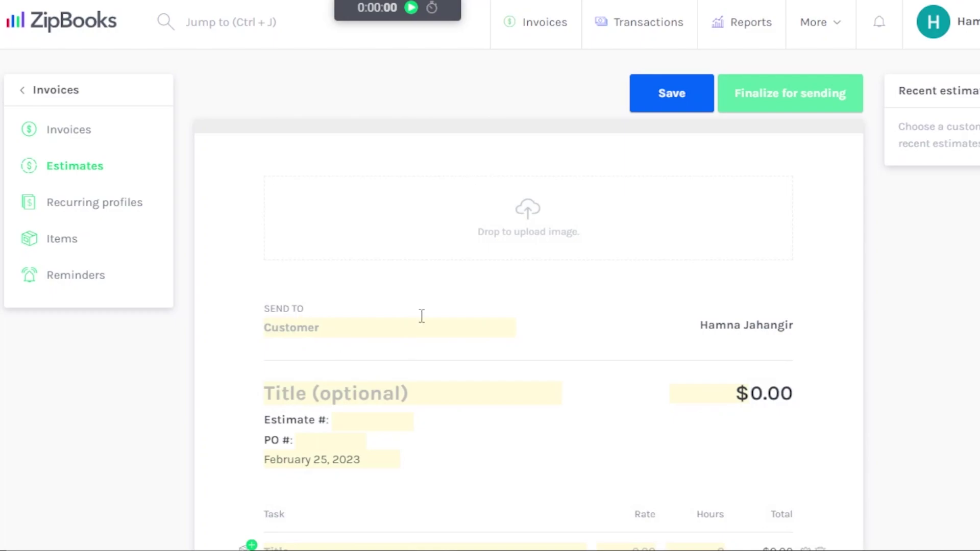
pyautogui.scroll(-4, 848, 273)
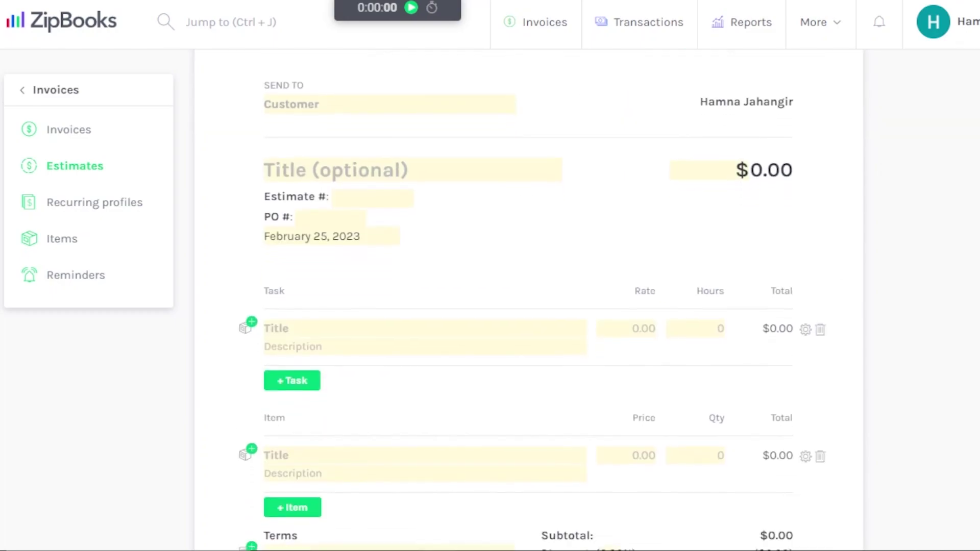
pyautogui.scroll(-3, 528, 301)
pyautogui.scroll(-1, 515, 279)
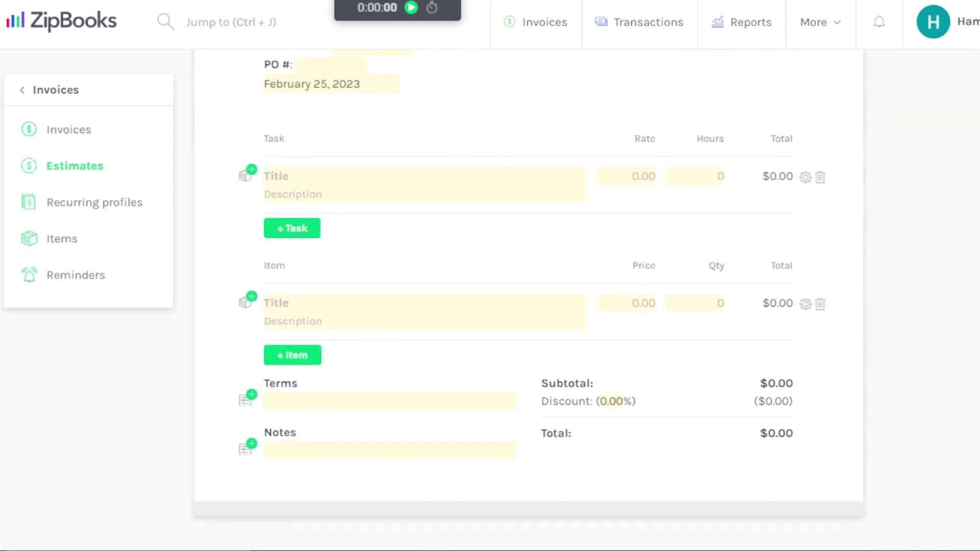
# Leave the blank estimate for the Transactions section and discard the unsaved changes
pyautogui.click(23, 95)
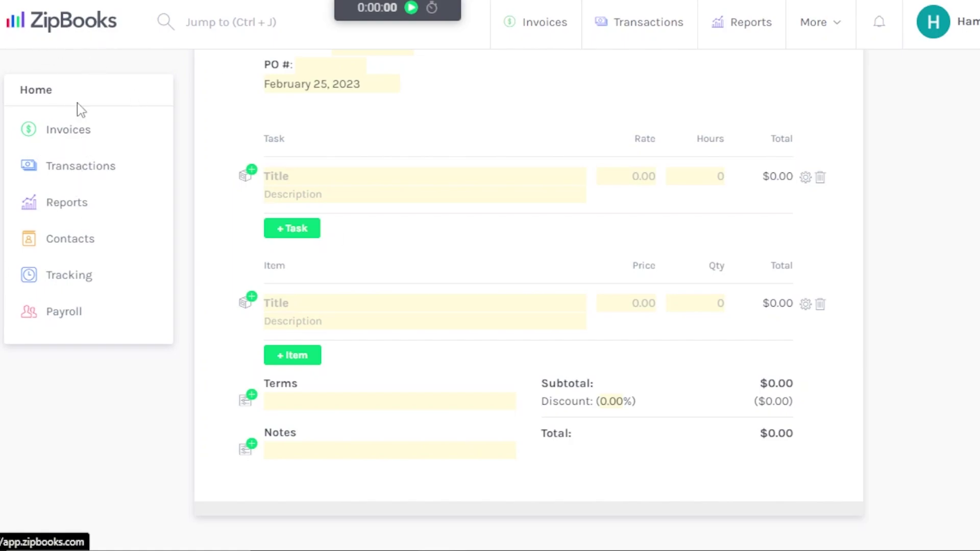
pyautogui.click(67, 166)
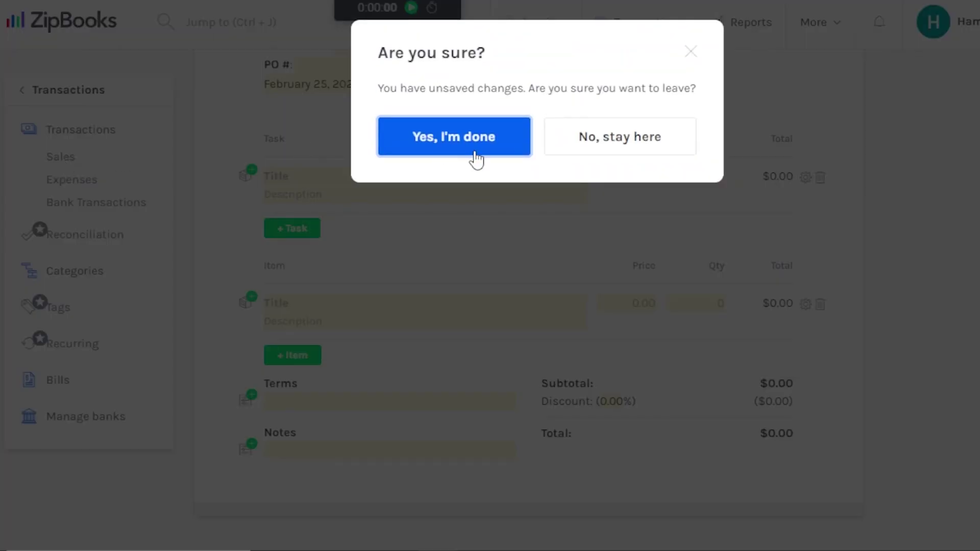
pyautogui.click(496, 153)
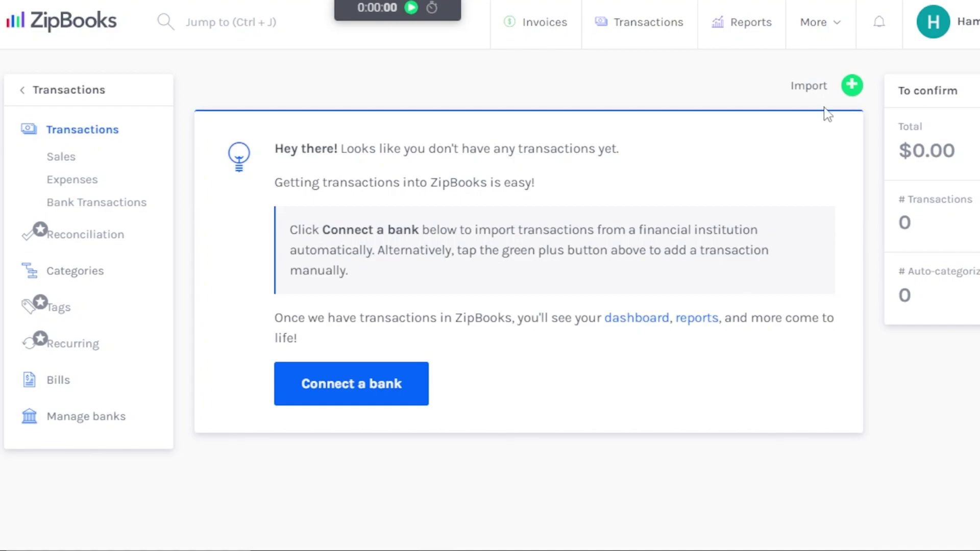
# View the form for adding a transaction manually and close it without saving
pyautogui.click(851, 85)
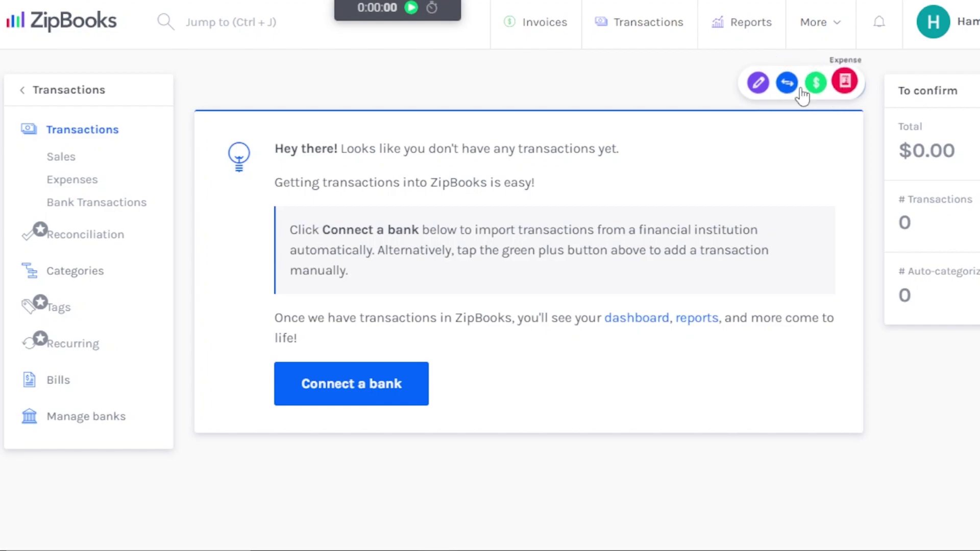
pyautogui.click(759, 82)
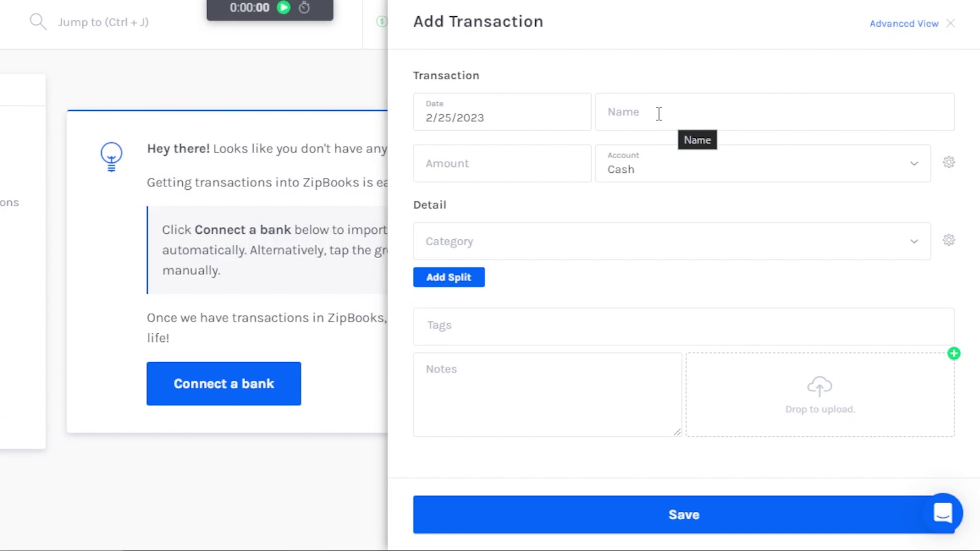
pyautogui.click(950, 24)
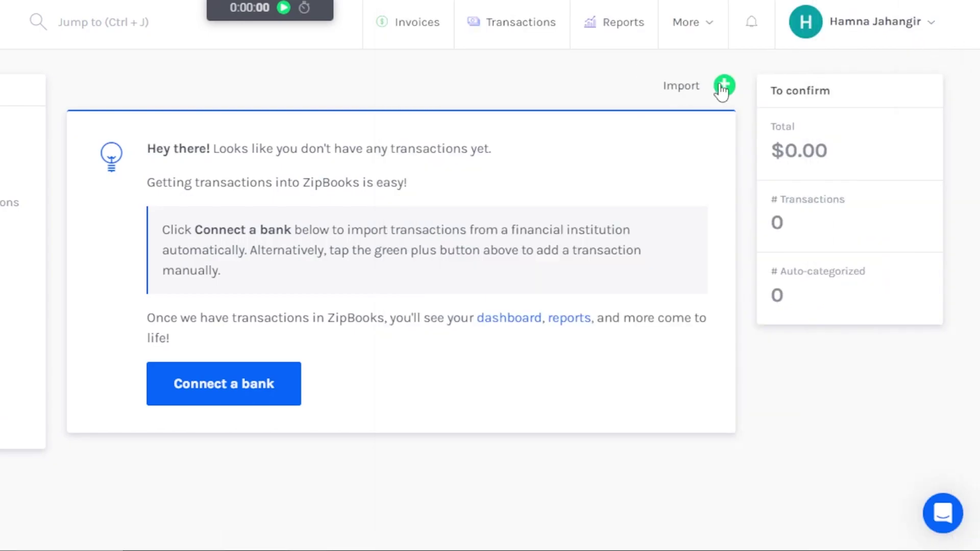
# View the transaction import instructions, then try to connect a bank account
pyautogui.click(680, 90)
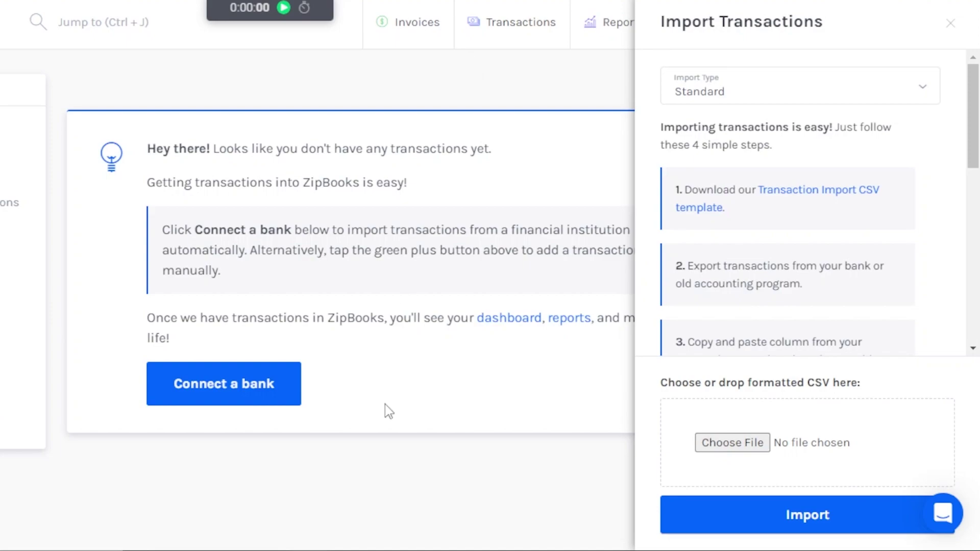
pyautogui.click(429, 492)
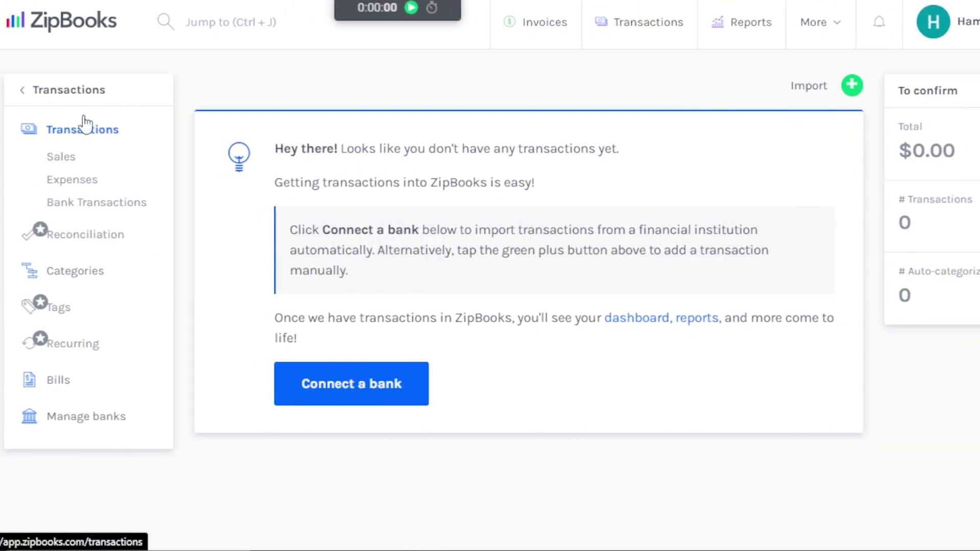
pyautogui.click(339, 392)
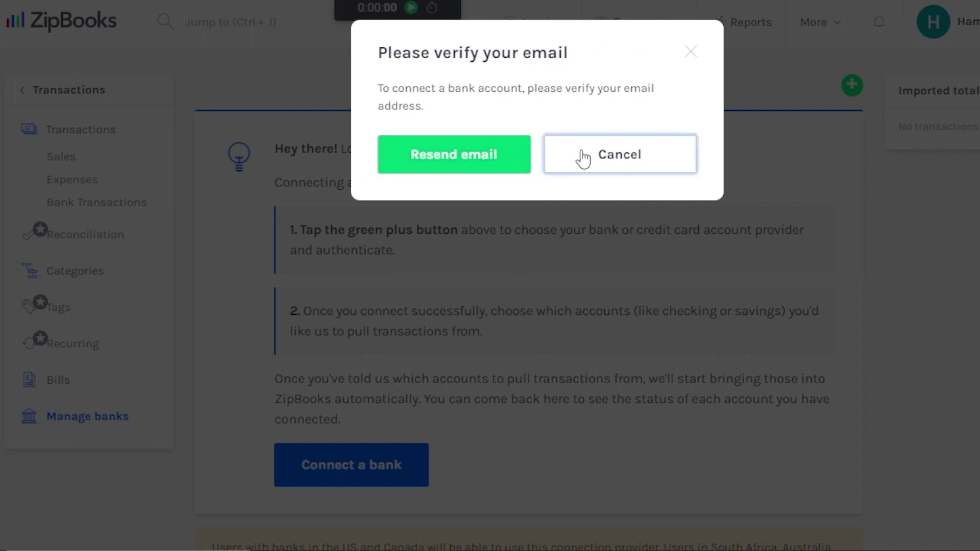
pyautogui.click(583, 158)
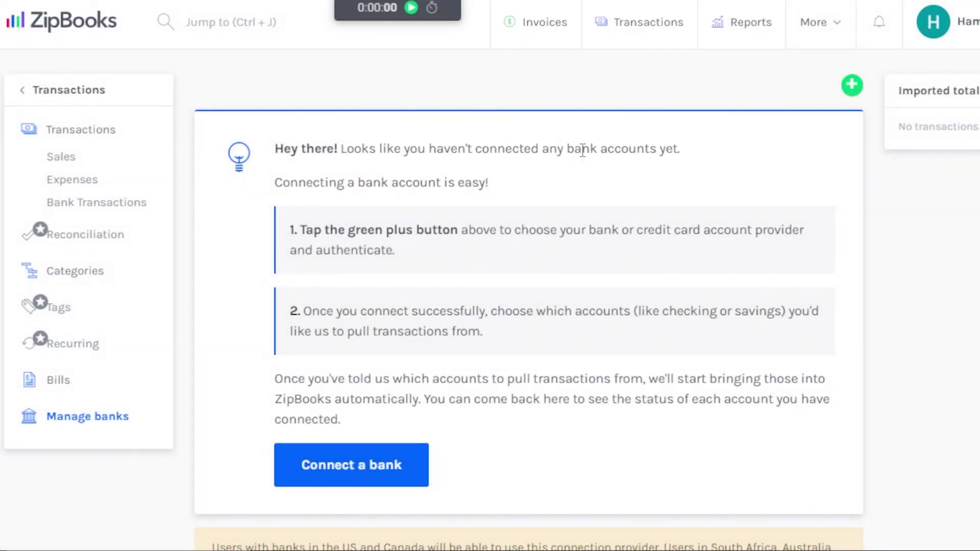
# Browse the available financial, tax, sales, expense and team reports and open the income statement
pyautogui.click(23, 95)
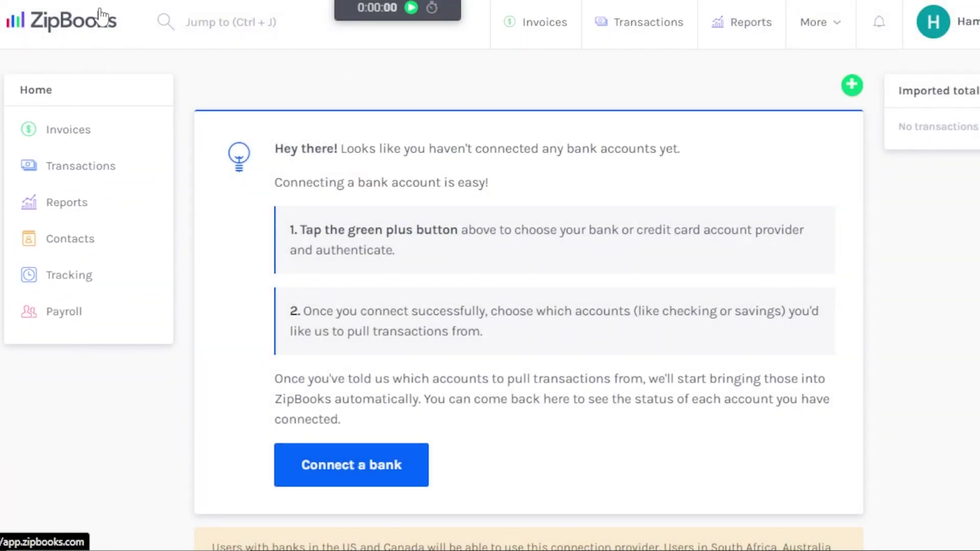
pyautogui.click(77, 203)
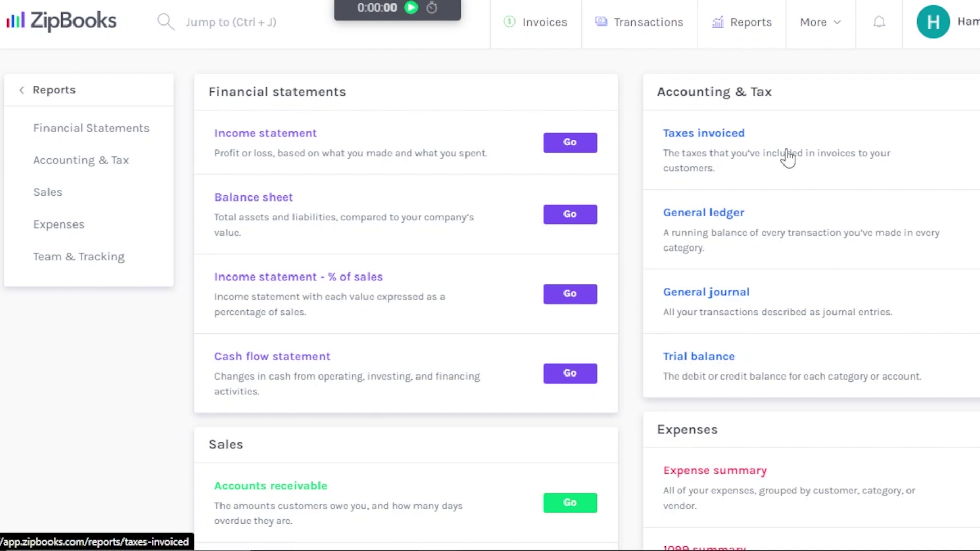
pyautogui.scroll(-5, 788, 158)
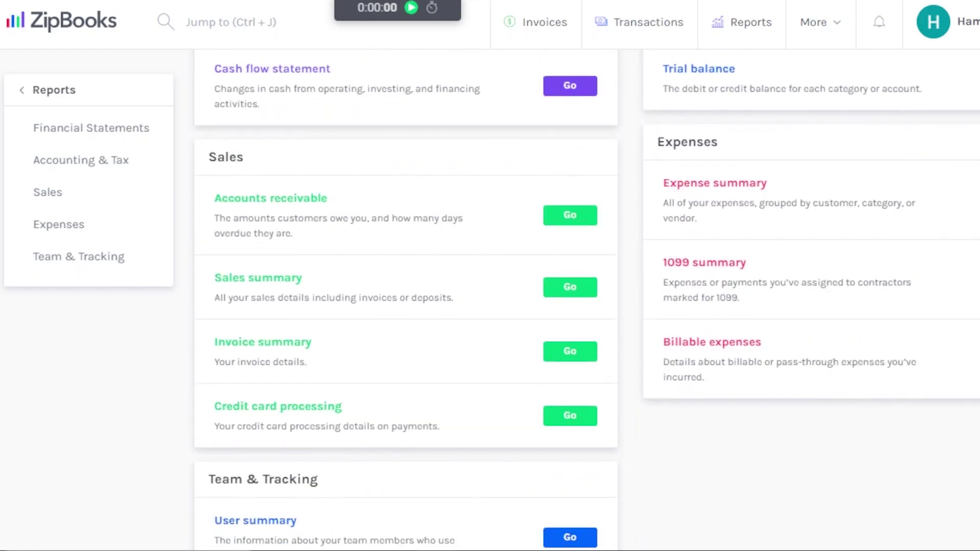
pyautogui.scroll(-2, 788, 158)
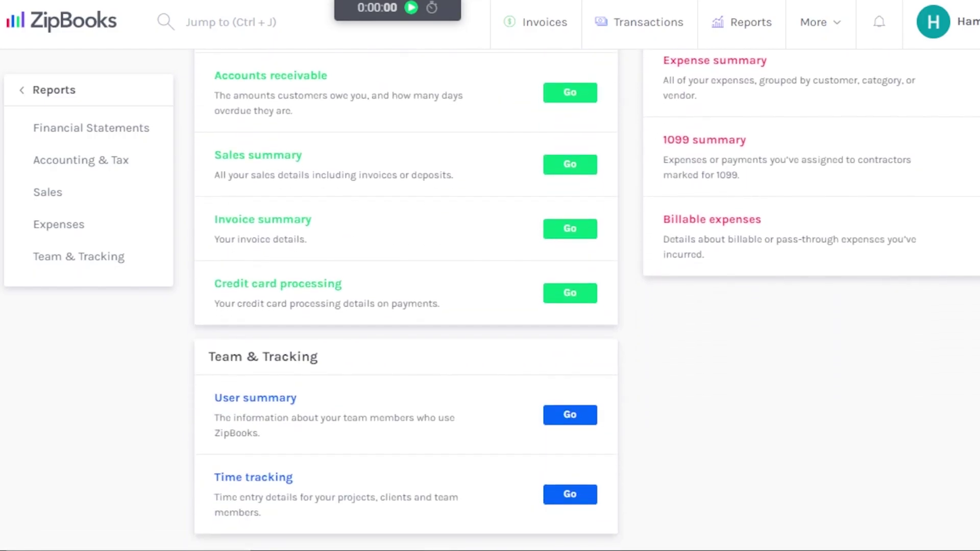
pyautogui.scroll(6, 586, 296)
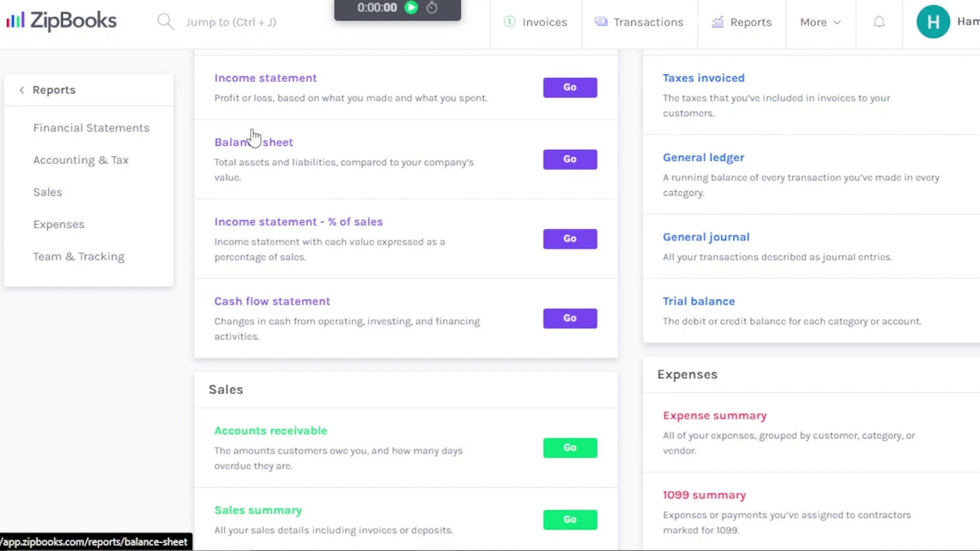
pyautogui.scroll(-1, 516, 538)
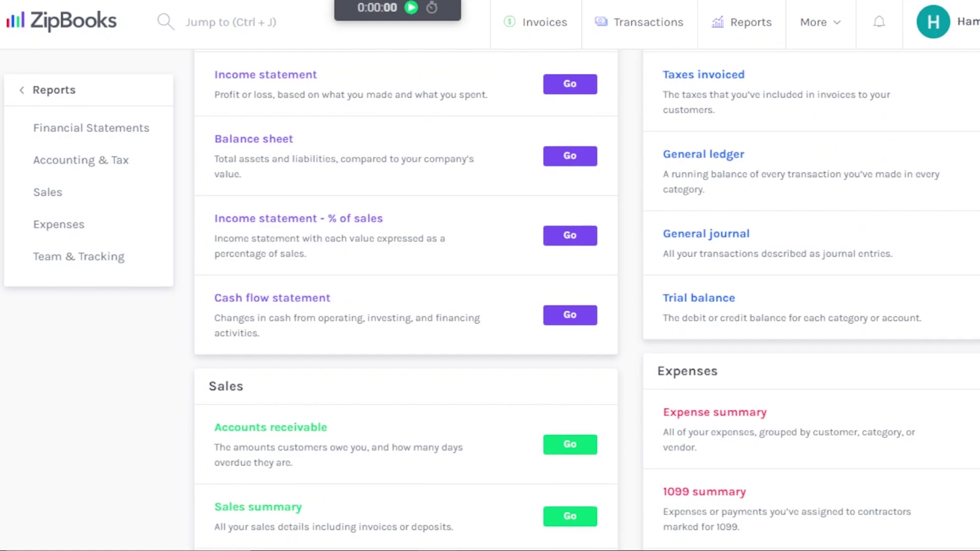
pyautogui.scroll(1, 490, 306)
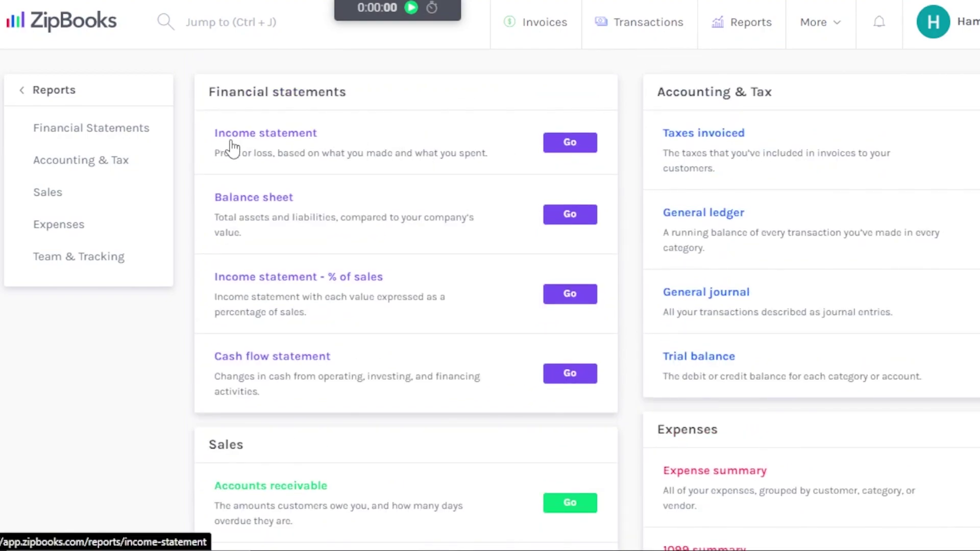
pyautogui.click(567, 143)
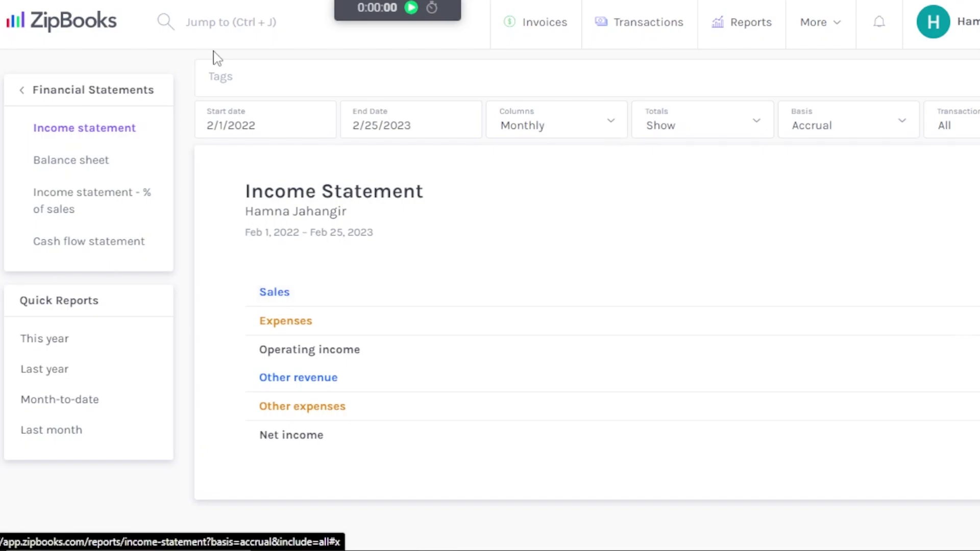
# Leave the income statement and open the time tracking page in the Tracking section
pyautogui.click(24, 92)
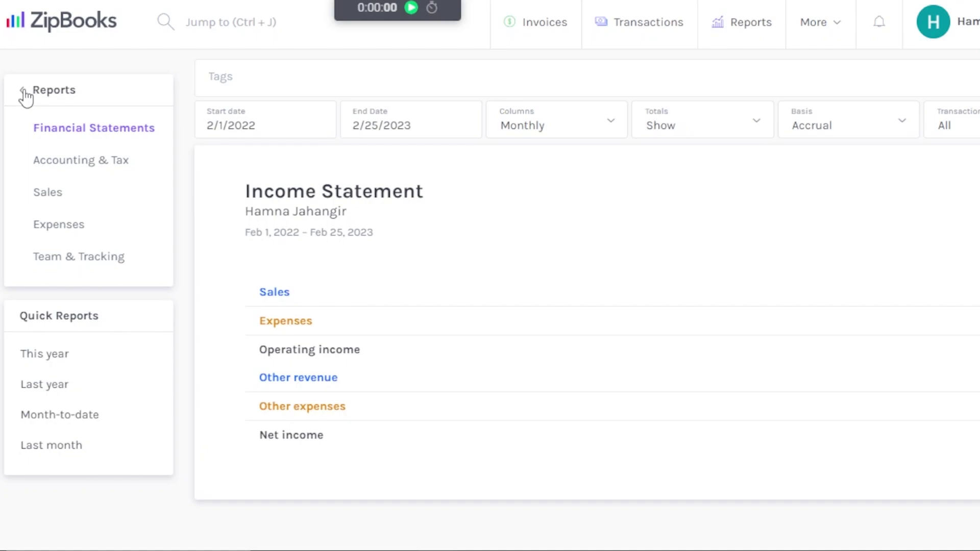
pyautogui.click(24, 92)
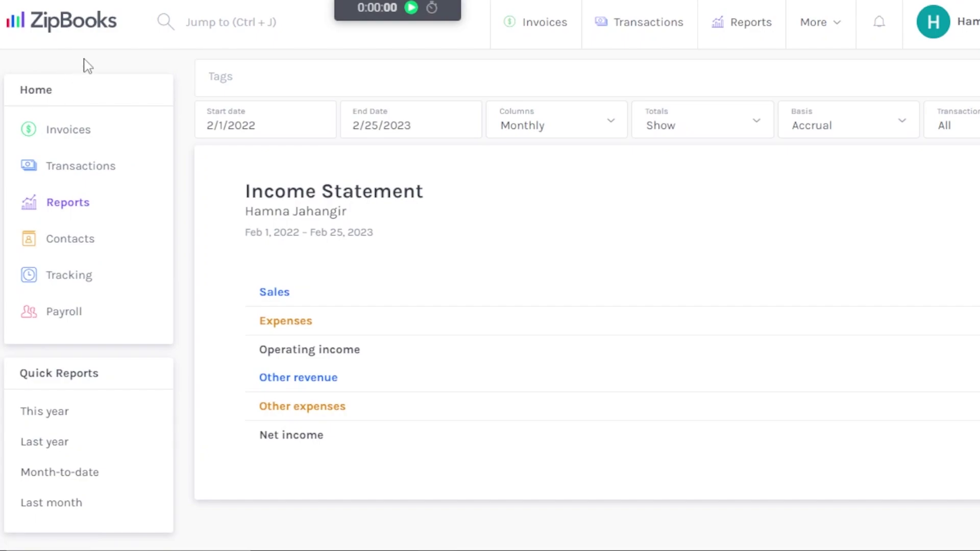
pyautogui.click(70, 275)
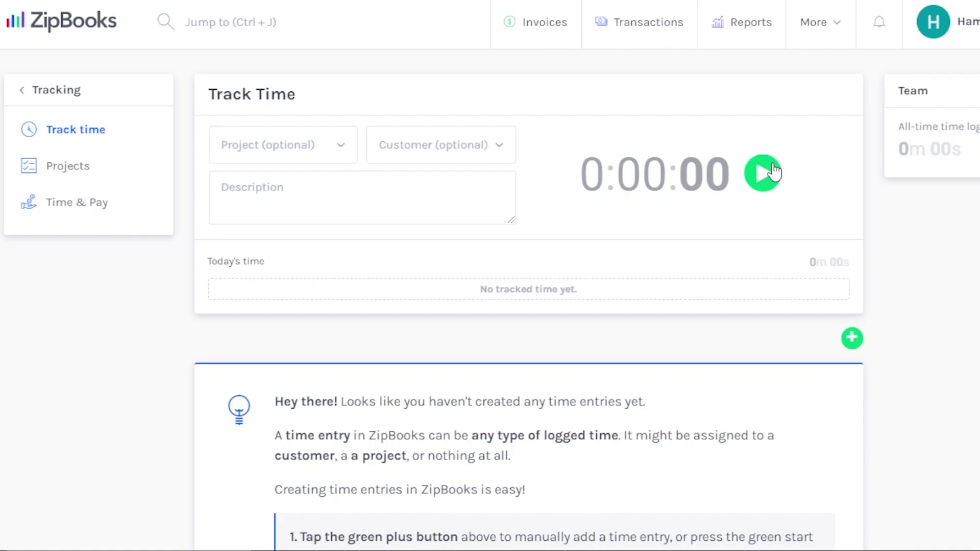
# Record a time entry by starting and stopping the timer, leaving its project, customer and description blank
pyautogui.click(303, 149)
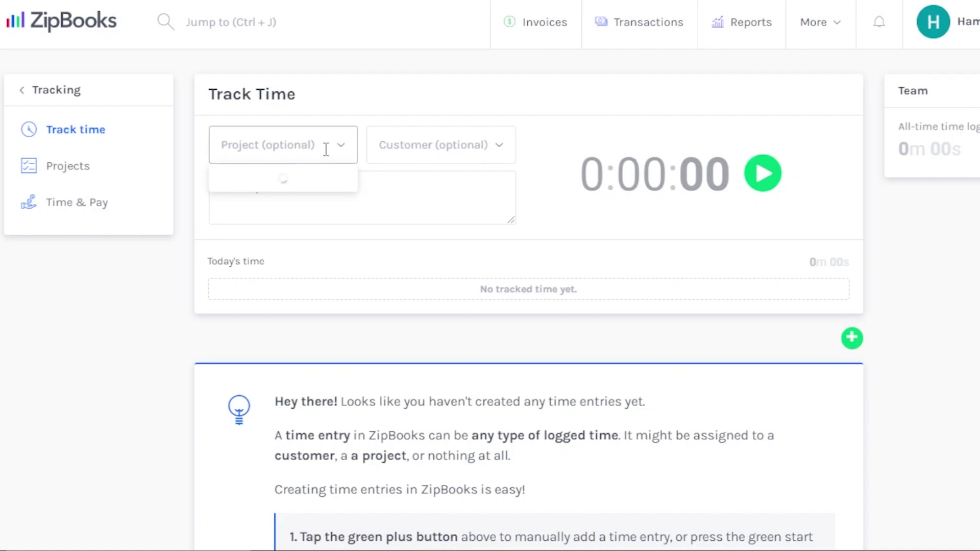
pyautogui.click(380, 148)
pyautogui.click(324, 197)
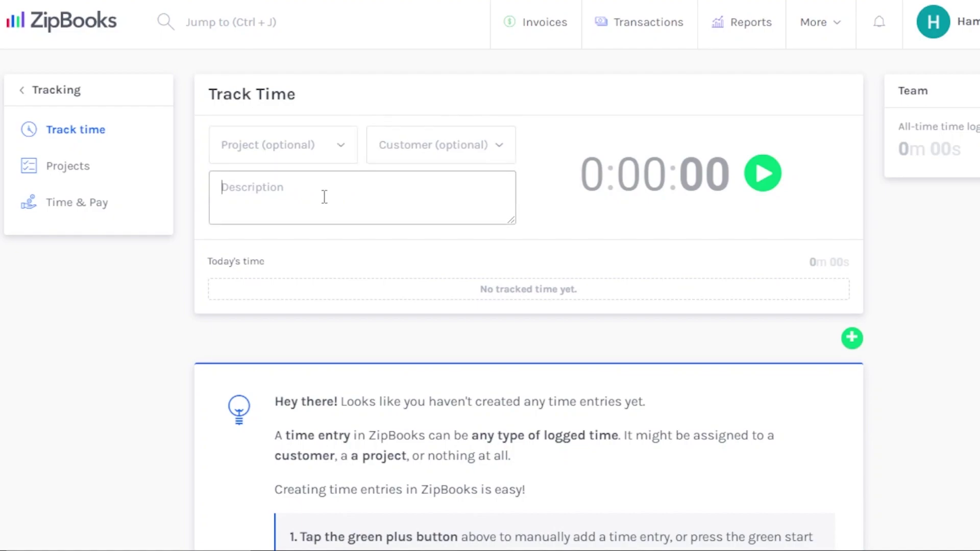
pyautogui.click(761, 186)
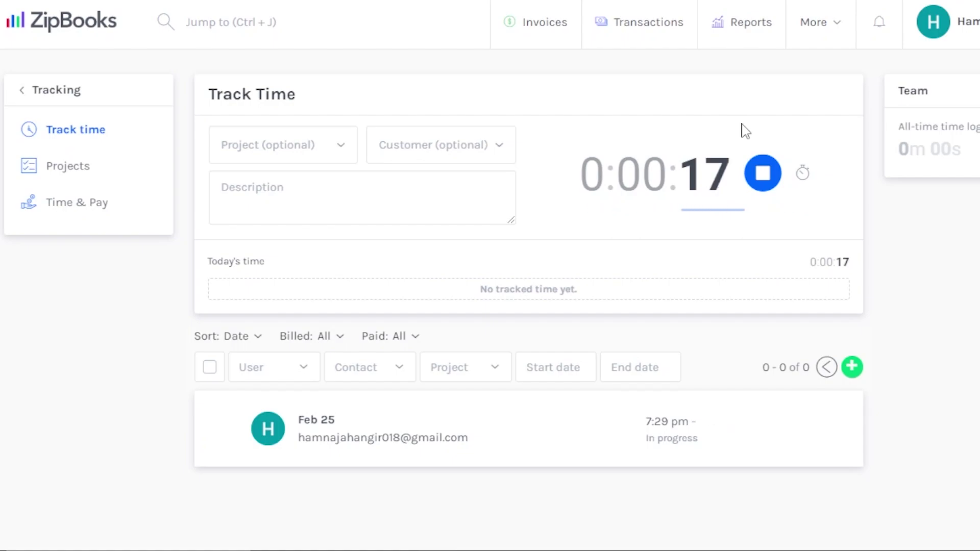
pyautogui.click(763, 173)
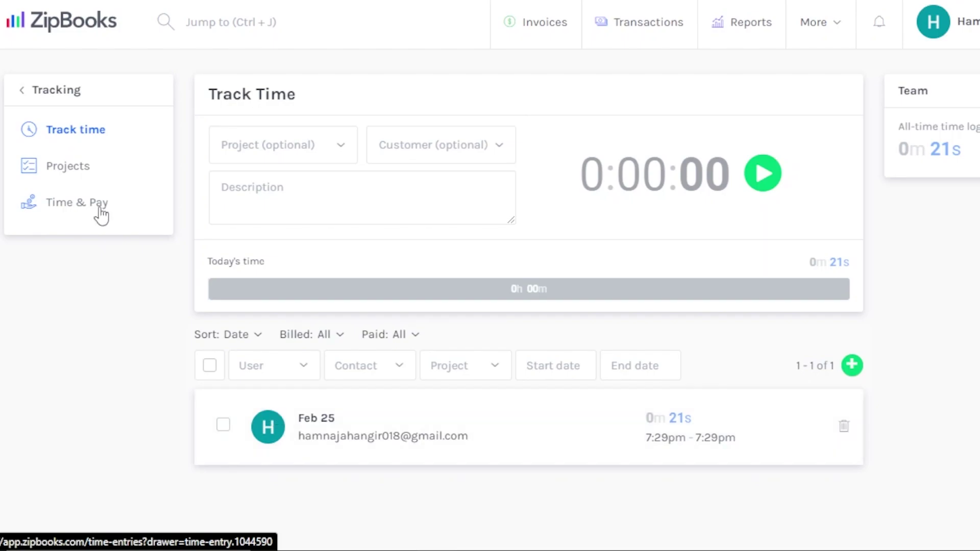
# Leave time tracking and view the Payroll page with its Gusto integration options
pyautogui.click(23, 97)
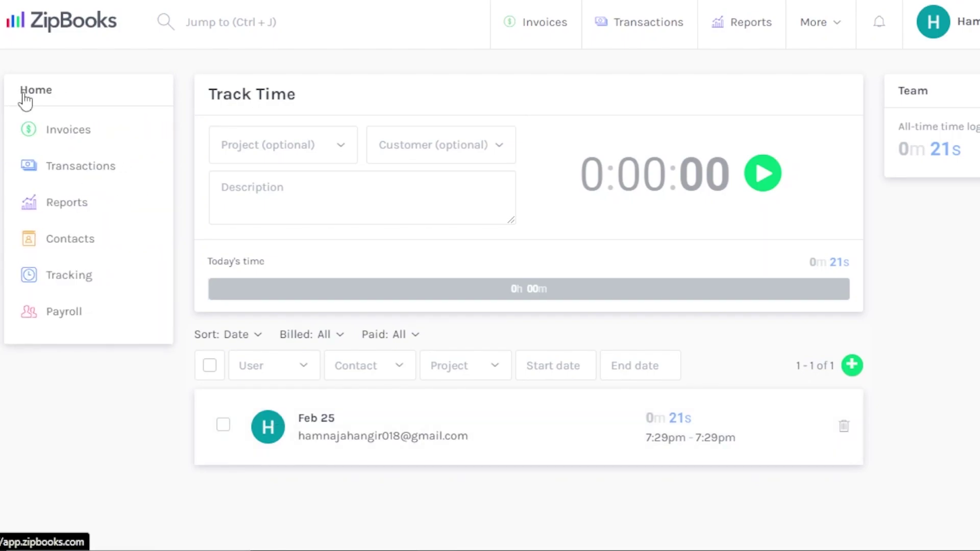
pyautogui.click(74, 319)
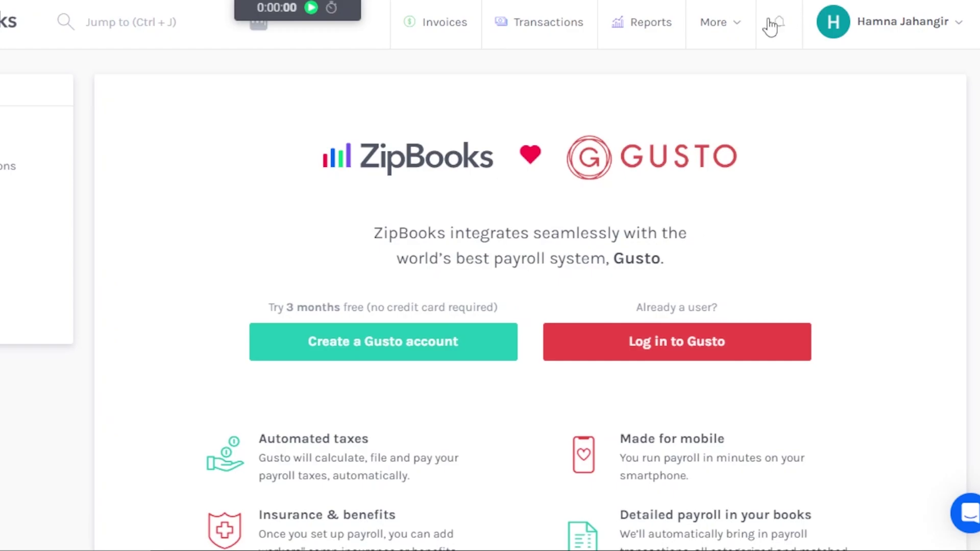
# View the form for adding a team member in the account's Team settings, close it without saving and return to Invoices
pyautogui.click(739, 27)
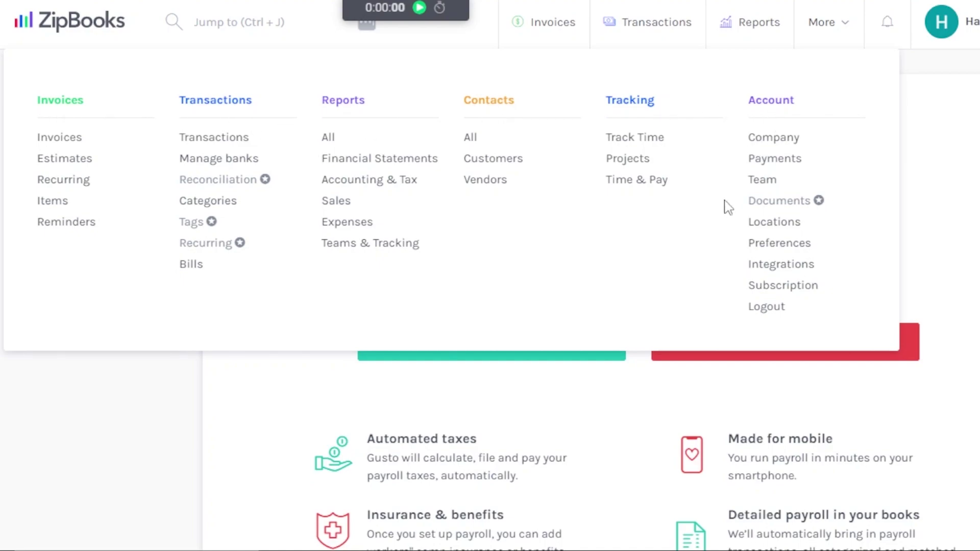
pyautogui.click(768, 183)
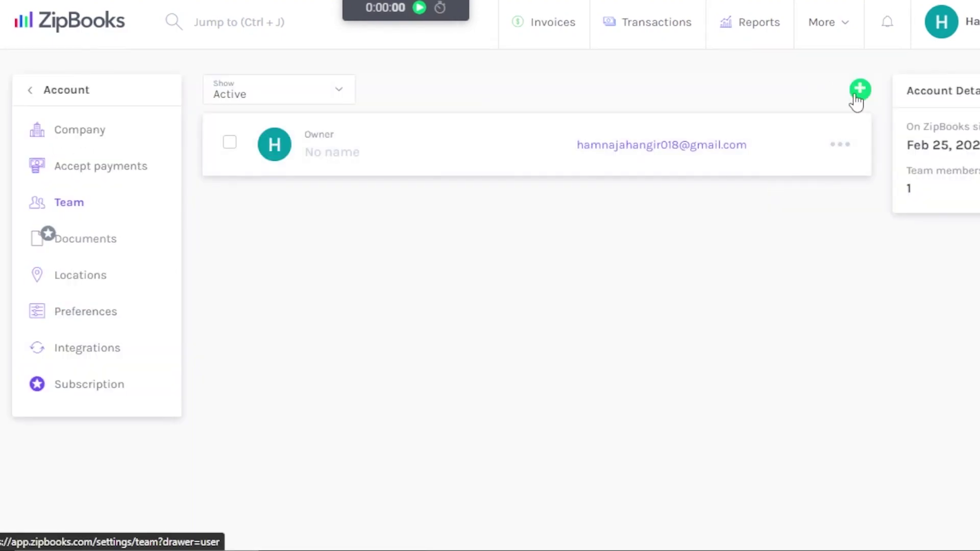
pyautogui.click(860, 91)
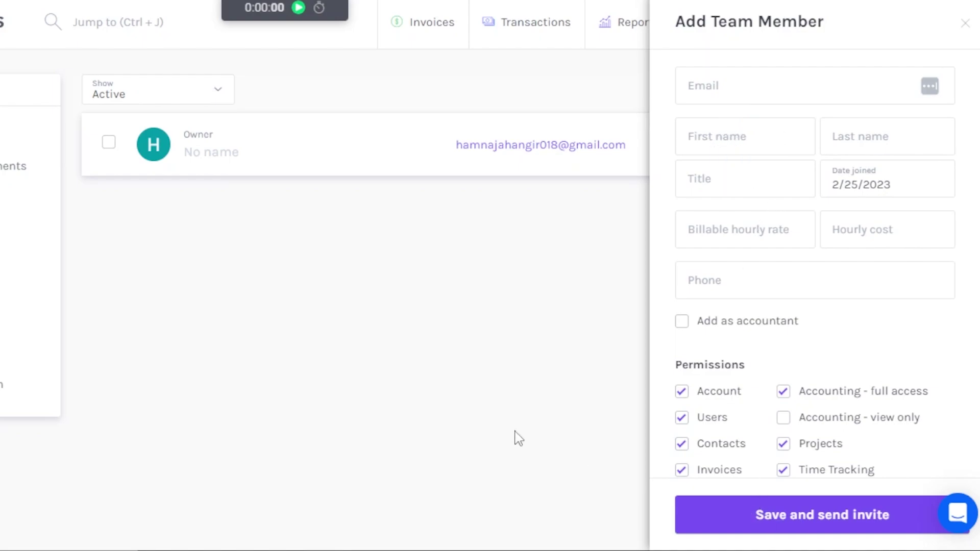
pyautogui.click(965, 25)
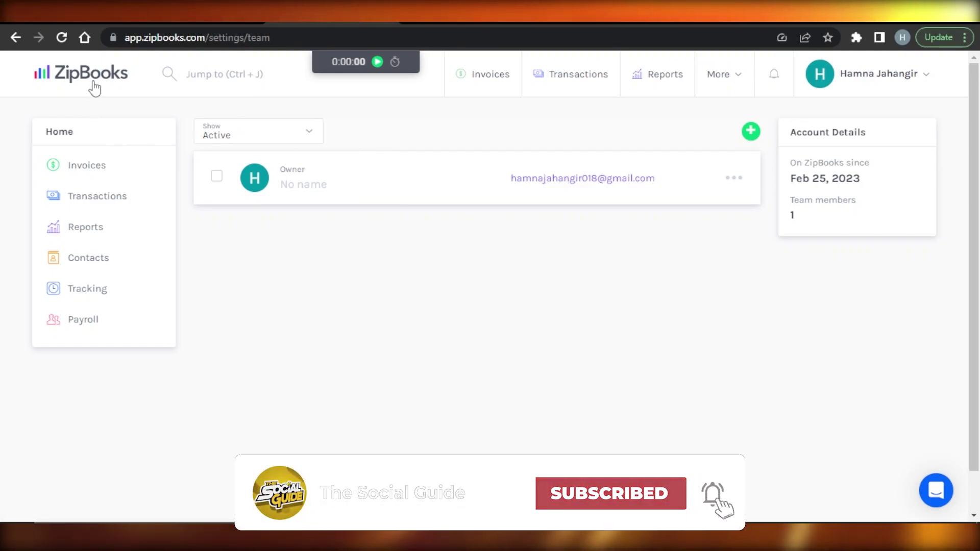
pyautogui.click(88, 172)
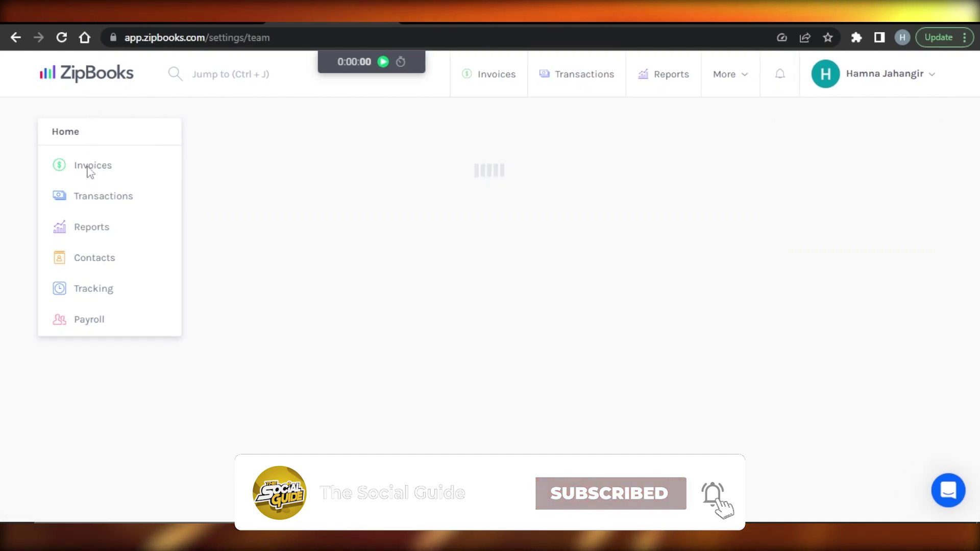